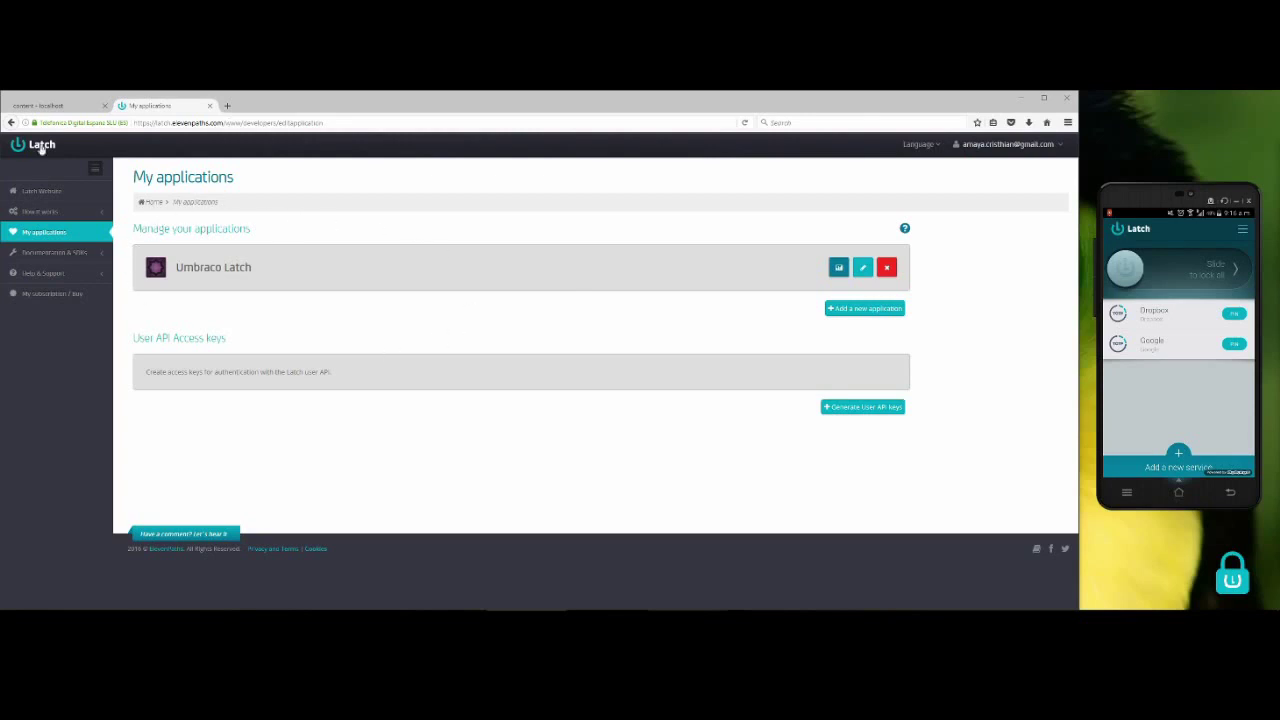
Switch from the Latch My applications page to the Umbraco back office Content tab
left_click(60, 106)
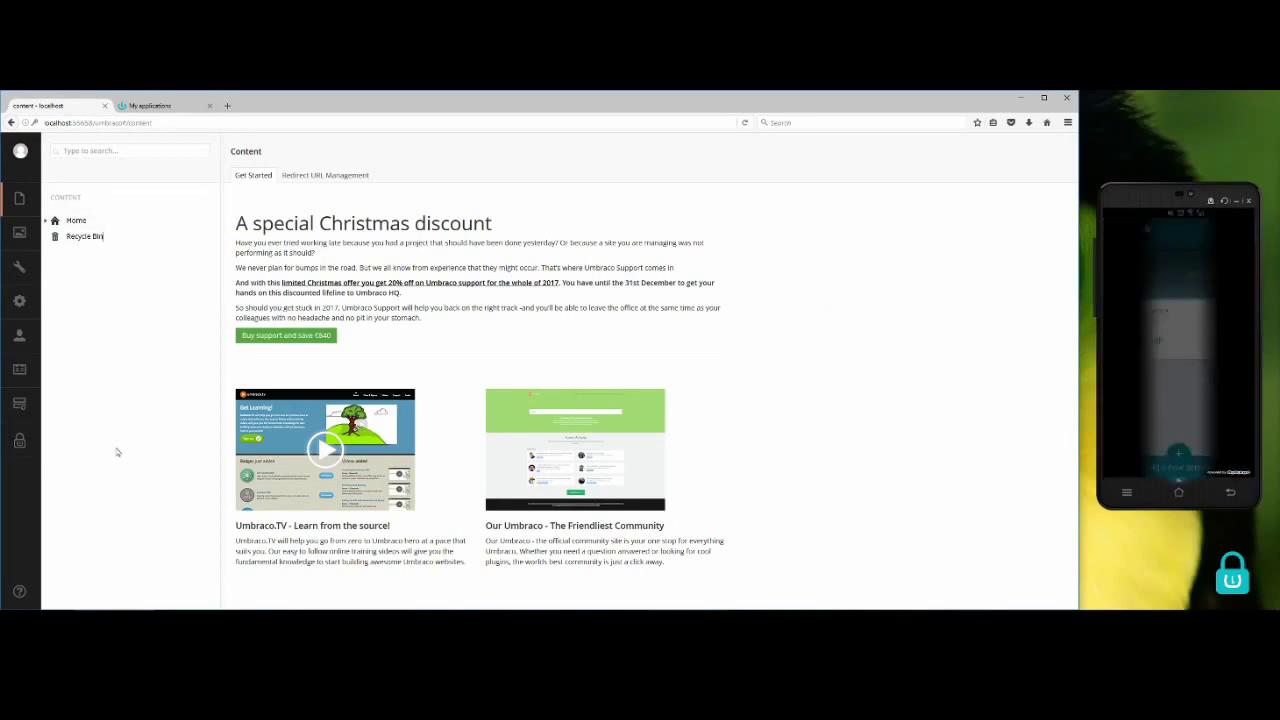
Paste the Umbraco Latch app's Application ID from the Latch website into Latch application settings
left_click(19, 443)
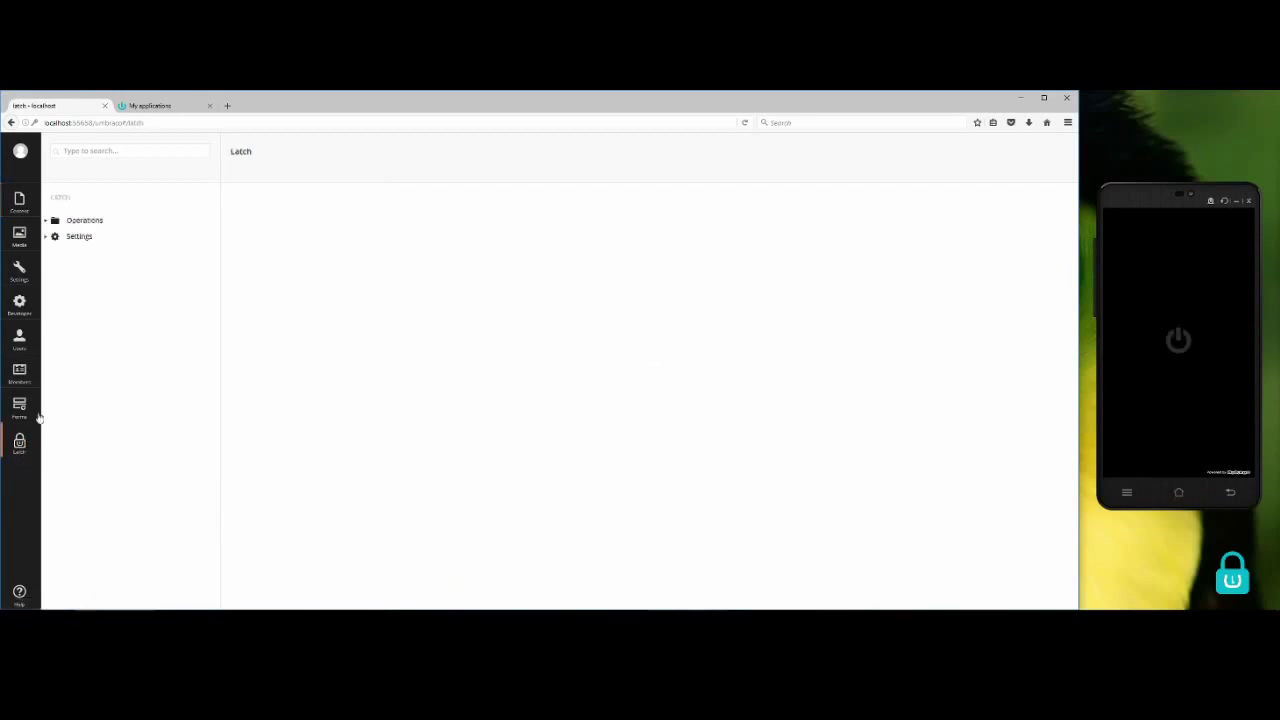
left_click(46, 239)
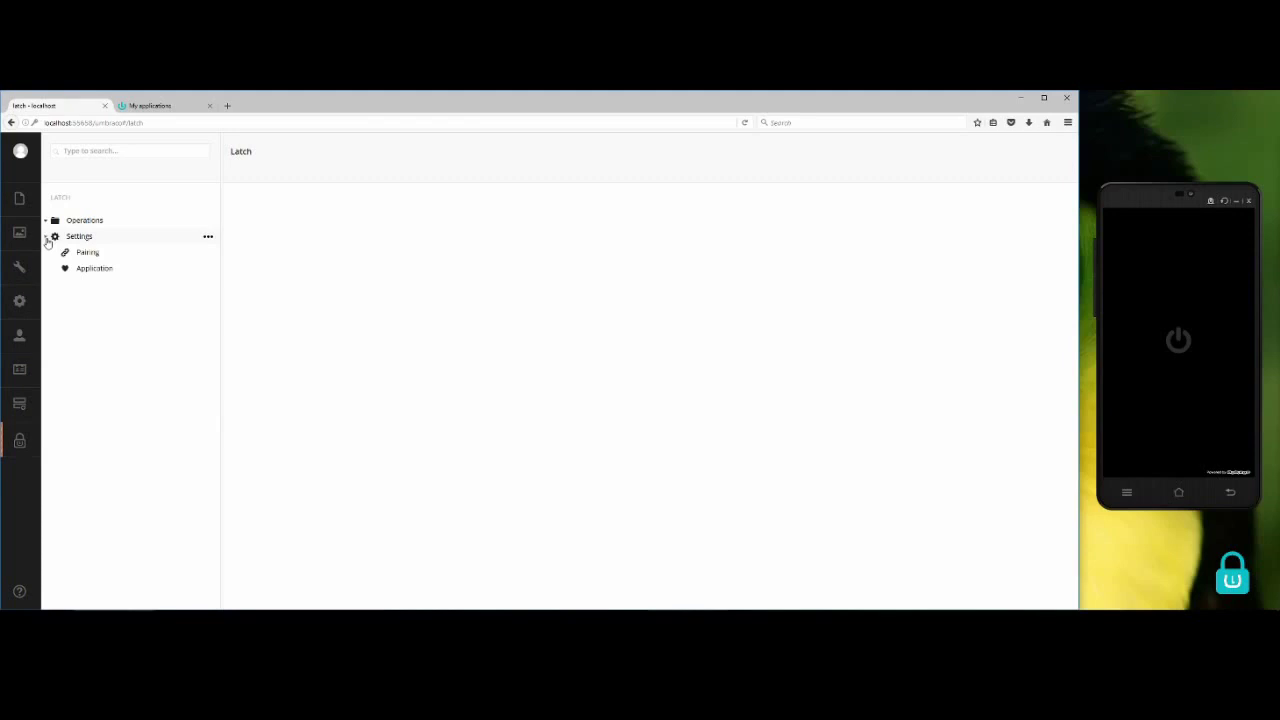
left_click(93, 270)
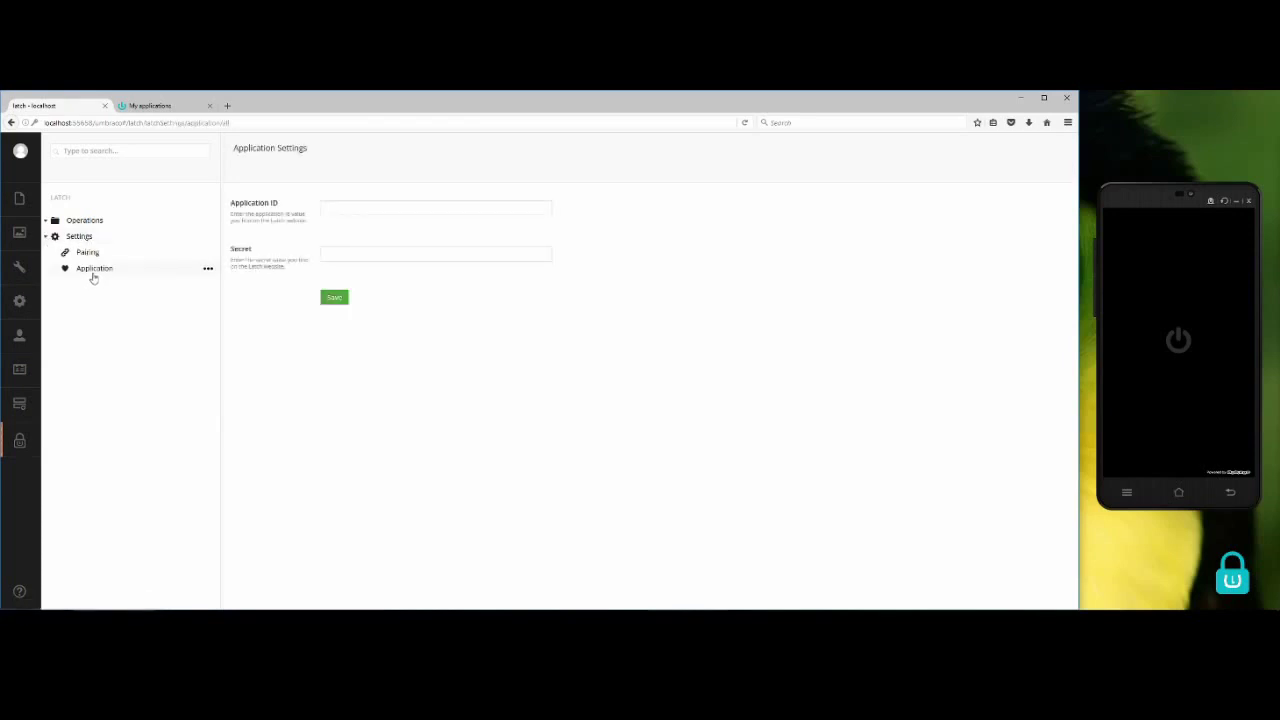
left_click(166, 106)
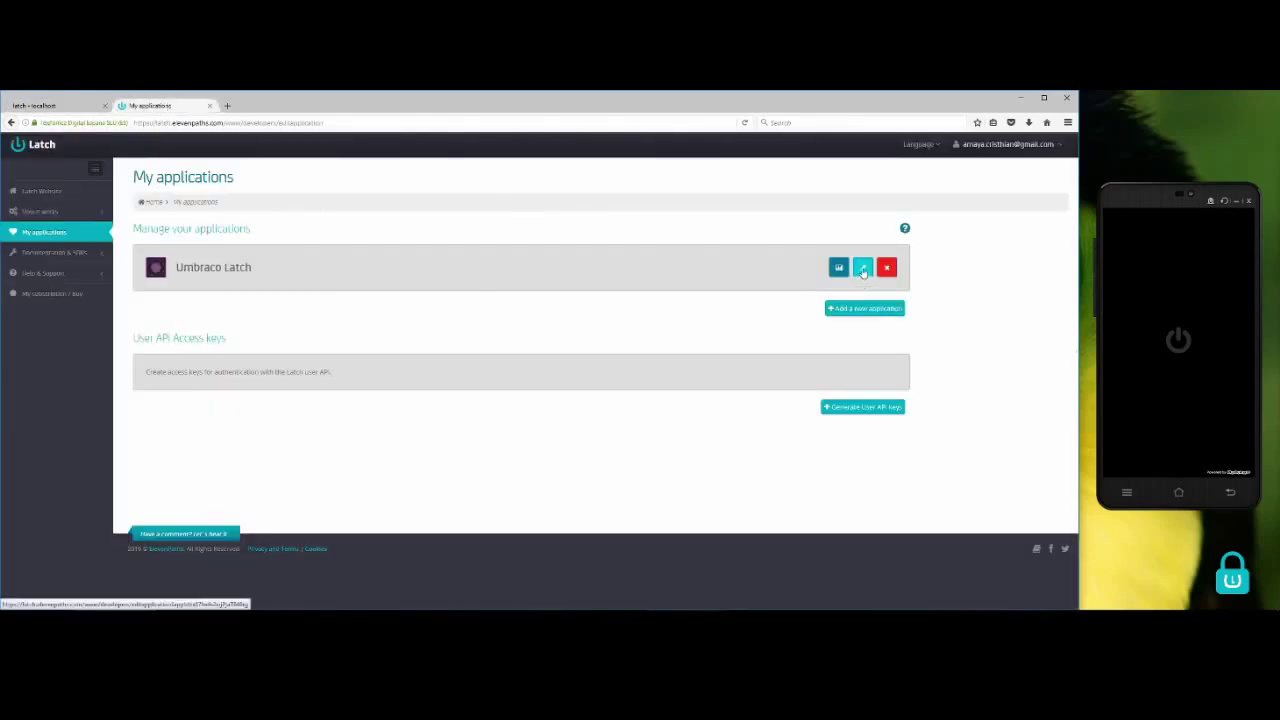
left_click(863, 268)
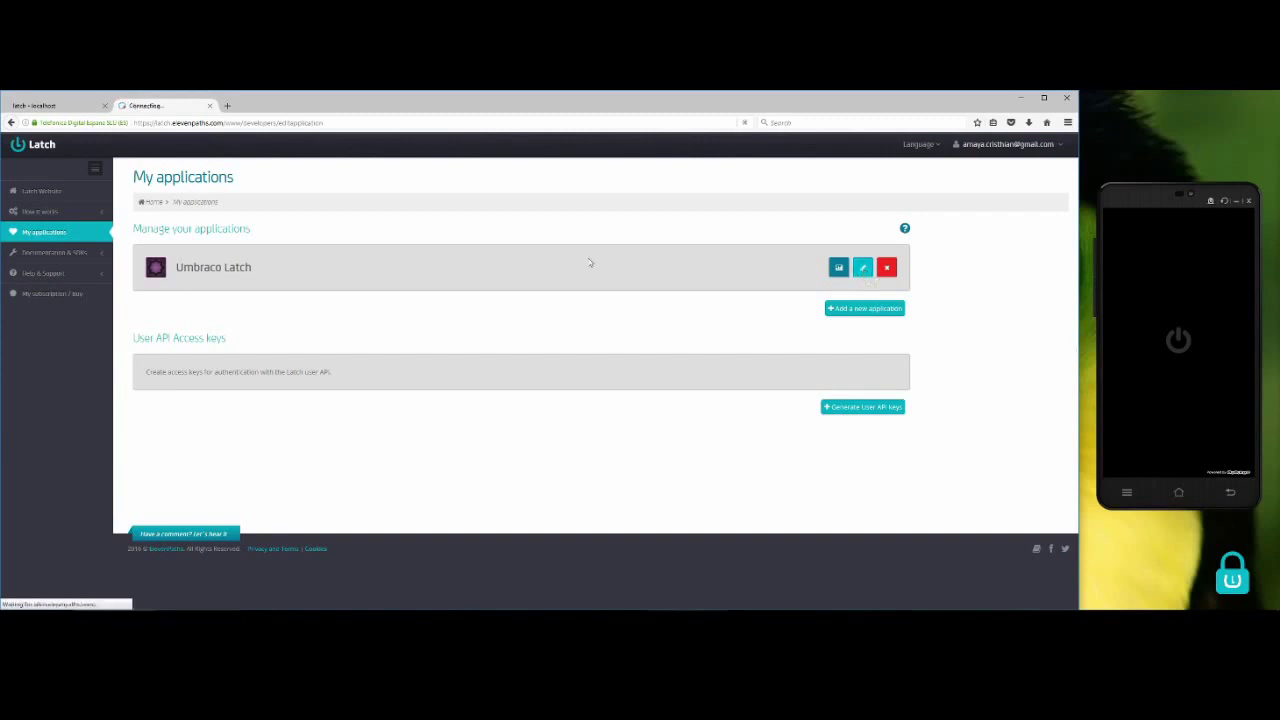
left_click_drag(634, 280, 481, 279)
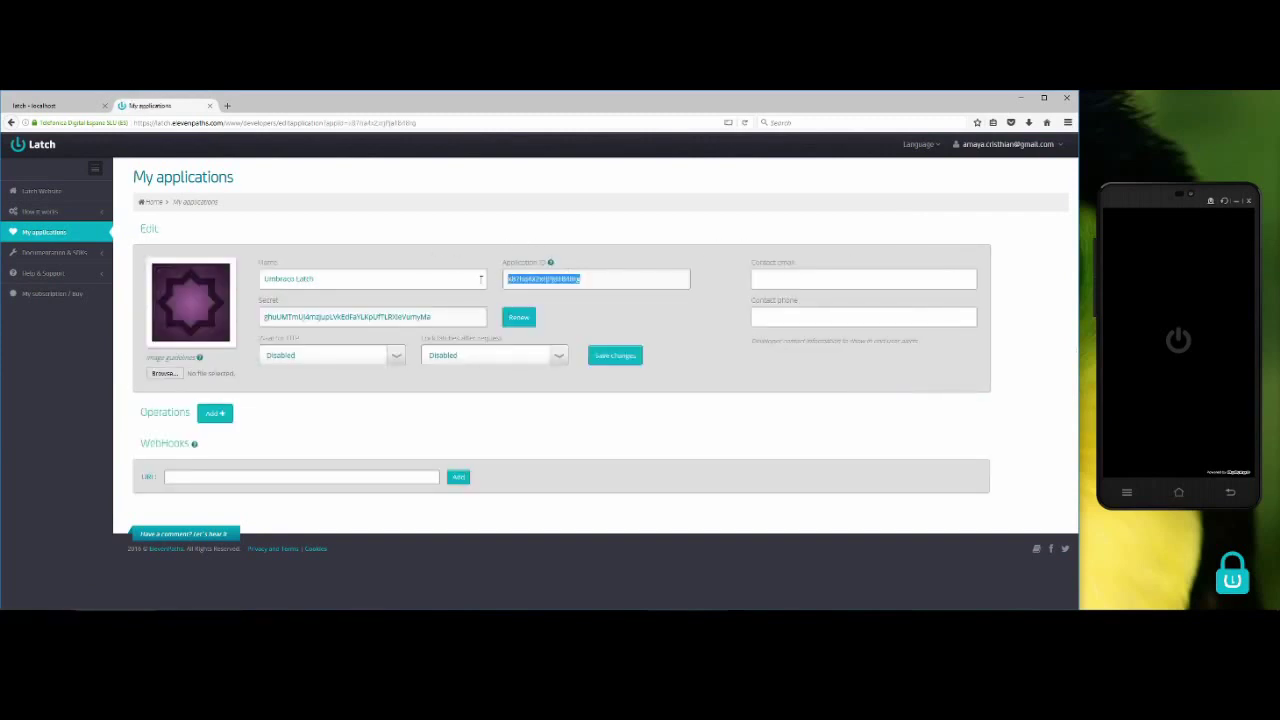
left_click(45, 105)
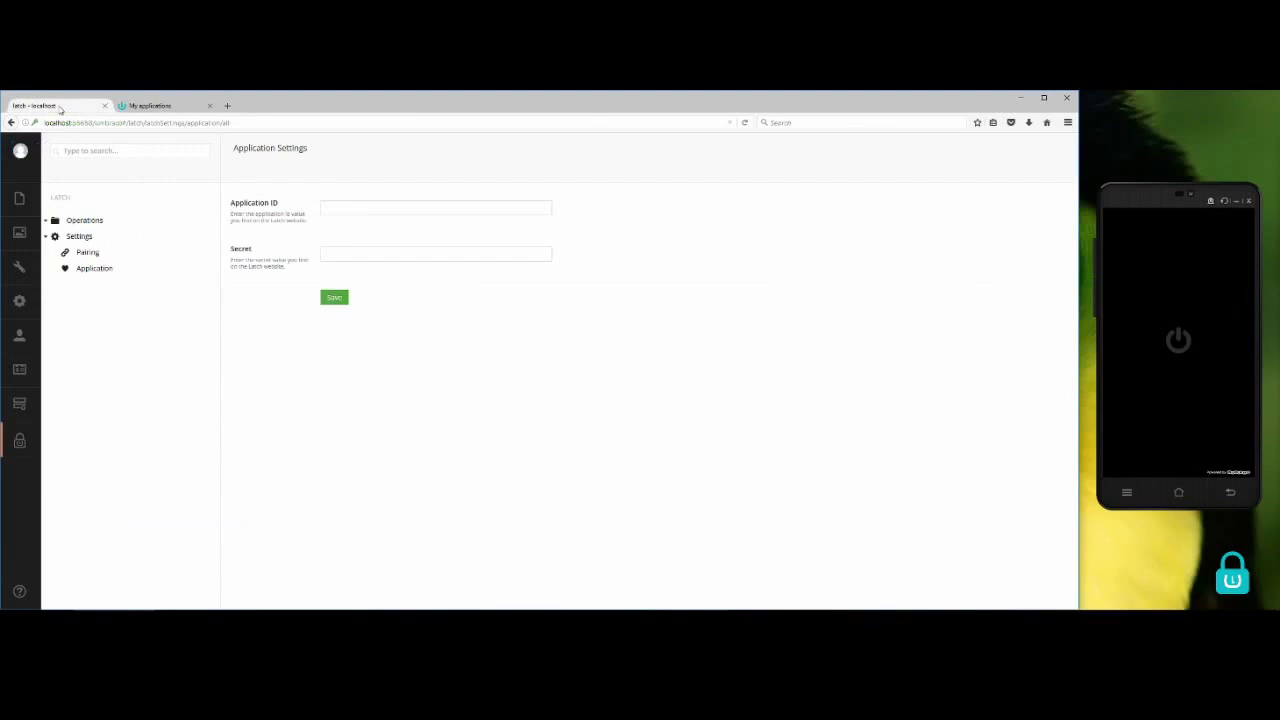
left_click(344, 206)
key("ctrl+v")
Copy the app's Secret from the Latch website into the Secret field and save the settings
left_click(166, 107)
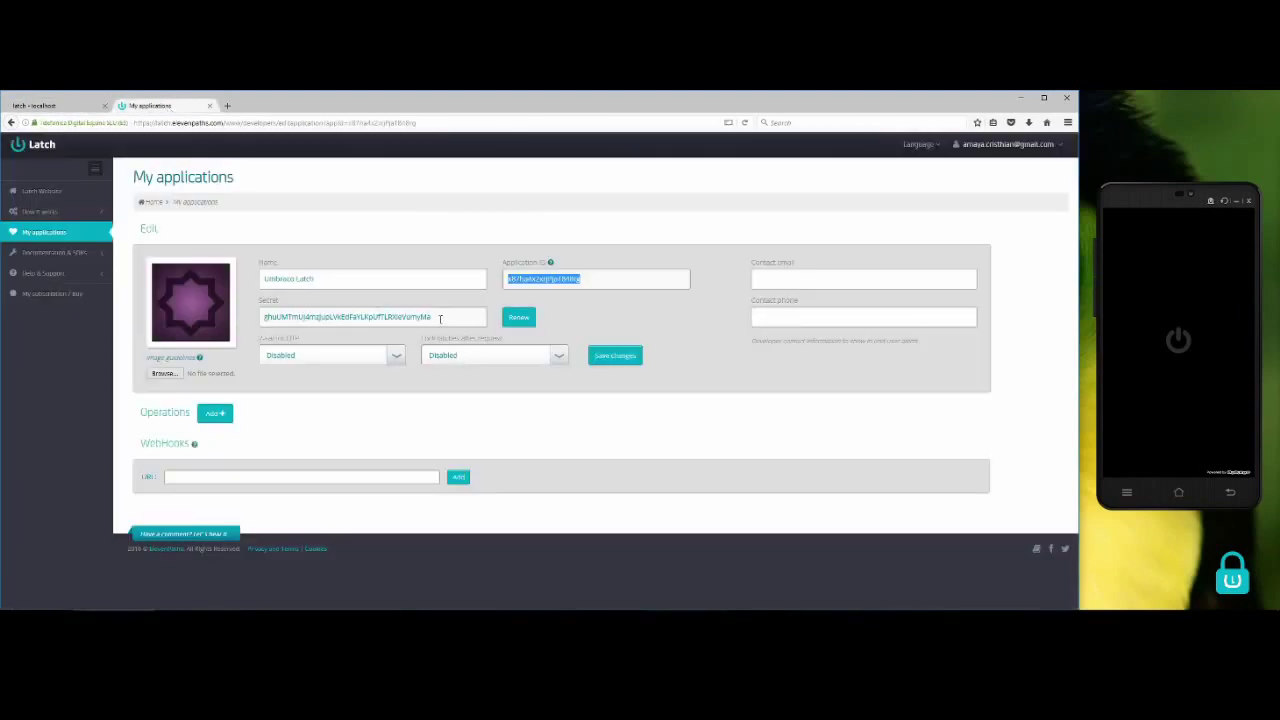
left_click_drag(443, 316, 264, 316)
key("ctrl+c")
left_click(45, 105)
left_click(409, 250)
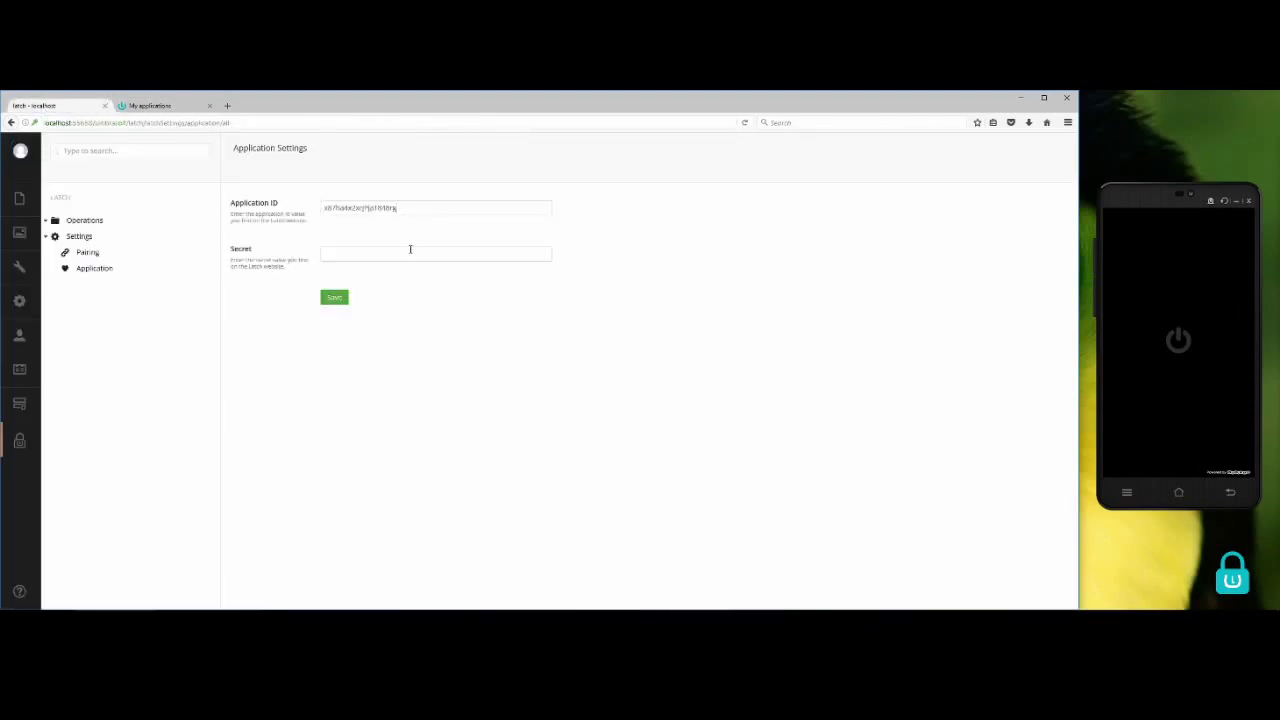
key("ctrl+v")
left_click(333, 300)
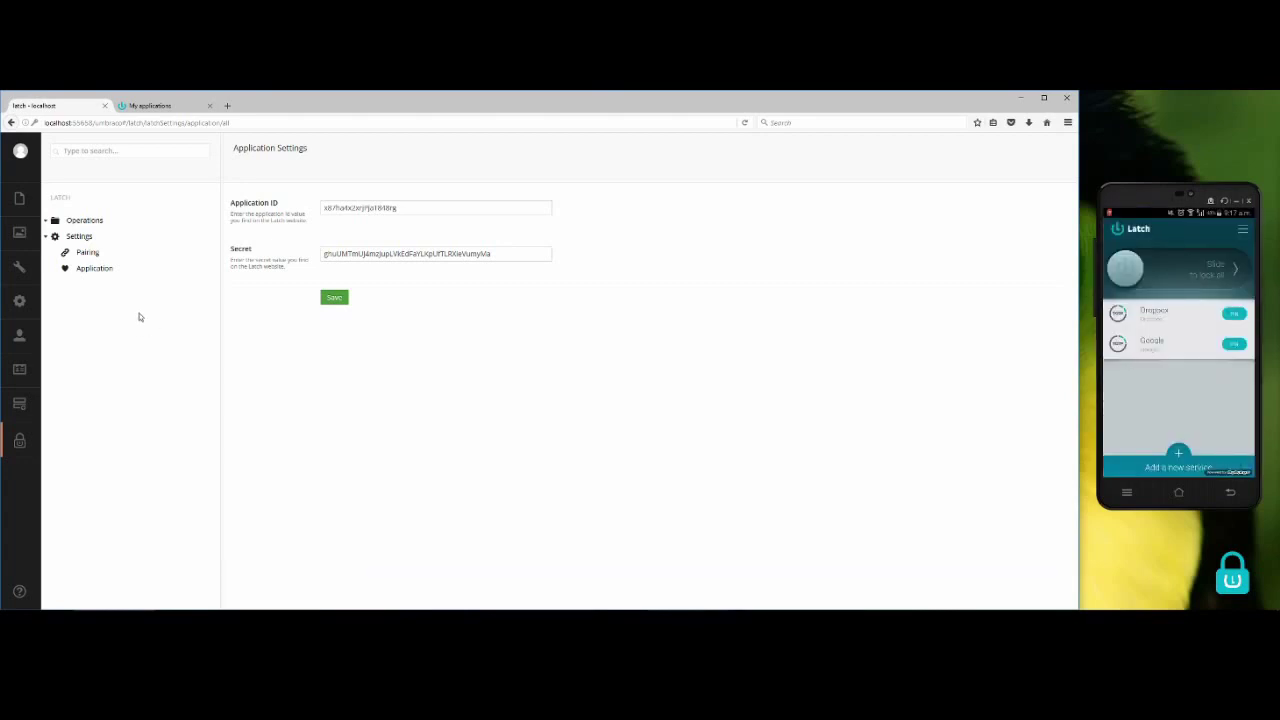
Pair the back office with the phone using the pairing code generated in the Latch app
left_click(87, 255)
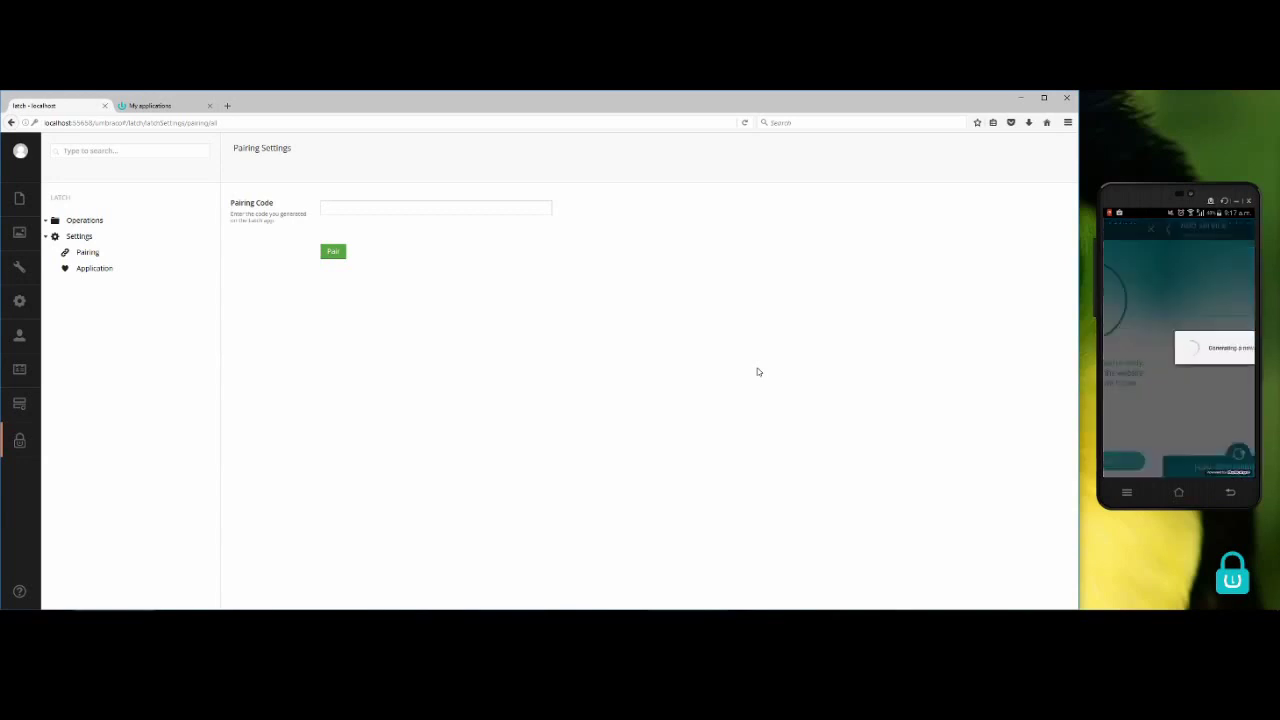
left_click(465, 207)
type("N8U")
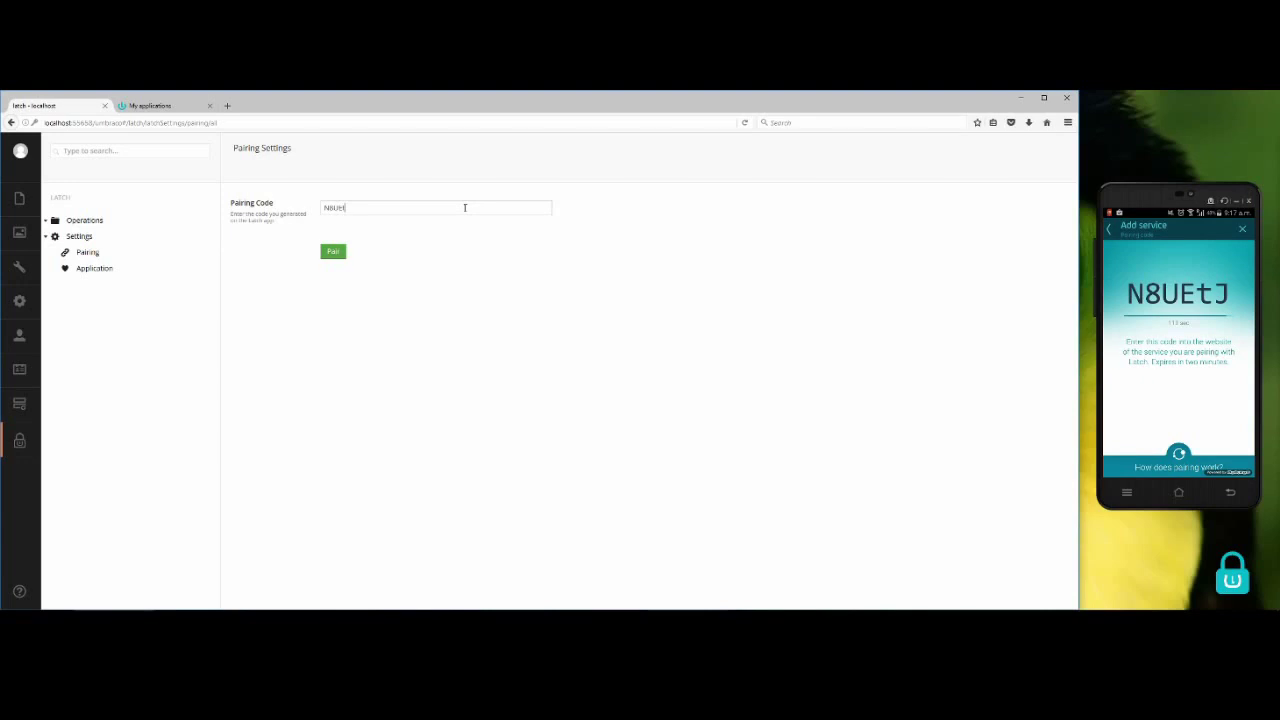
type("EtJ")
left_click(328, 255)
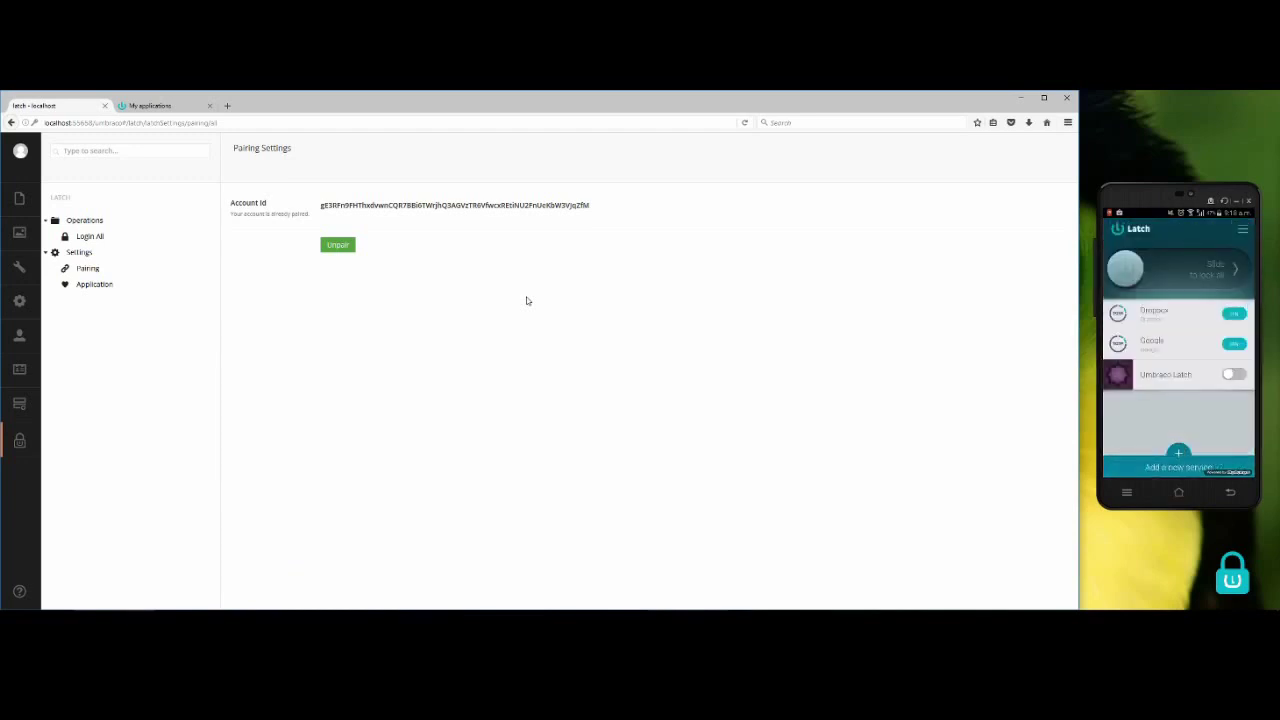
Review the Login All operation's settings, then log out of the back office
left_click(46, 253)
left_click(86, 238)
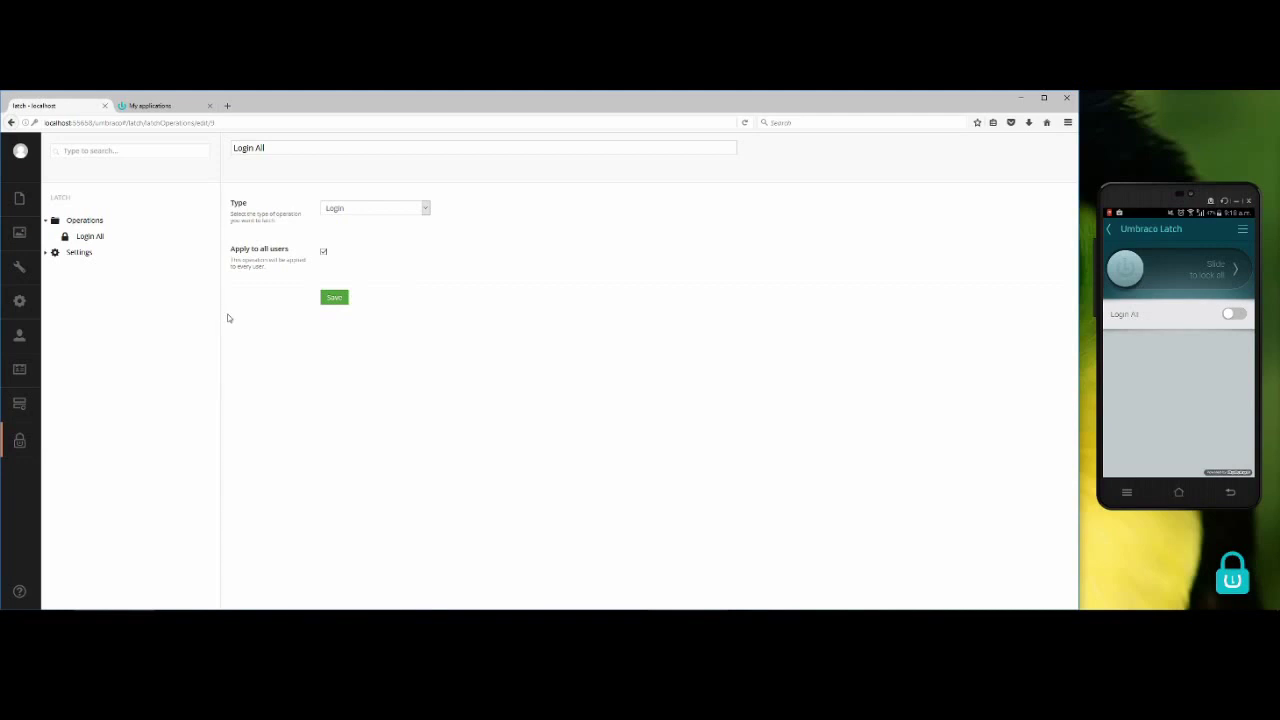
left_click(21, 153)
left_click(180, 244)
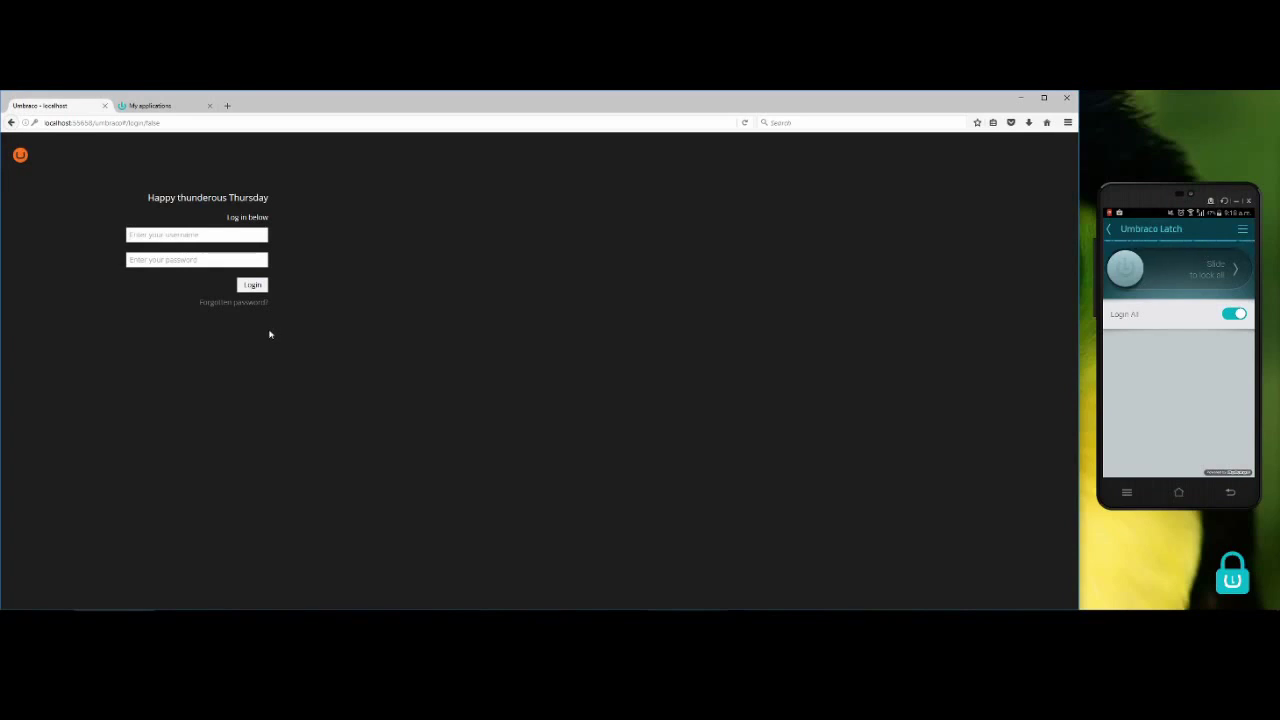
Attempt to log in with the saved username and account password, dismissing the save-login prompt
left_click(260, 233)
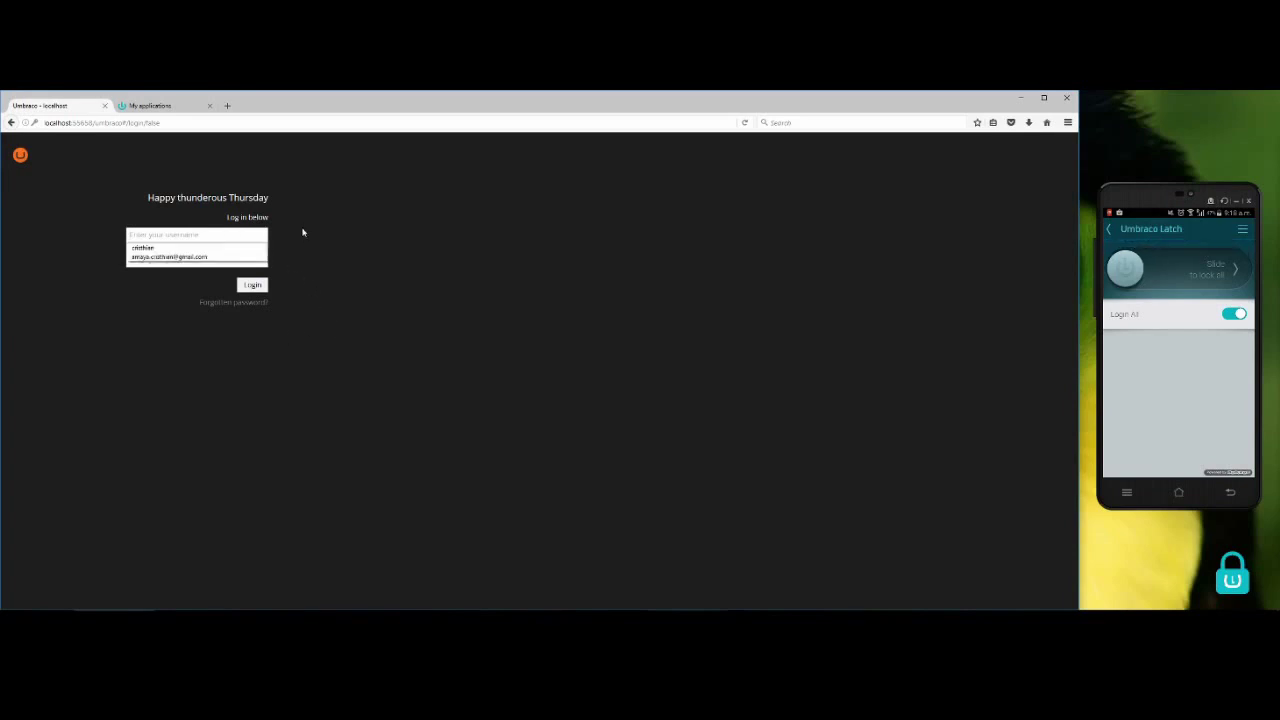
key("Down")
key("Return")
key("Tab")
type("****")
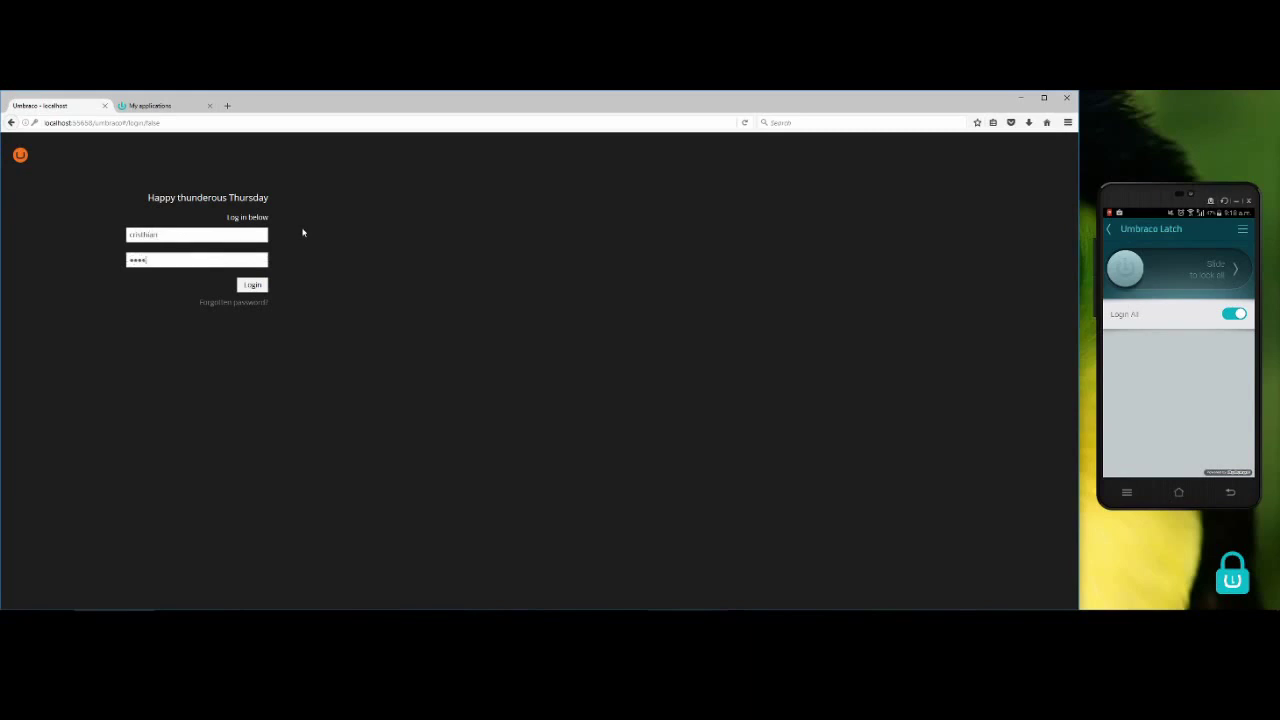
type("*****")
left_click(257, 286)
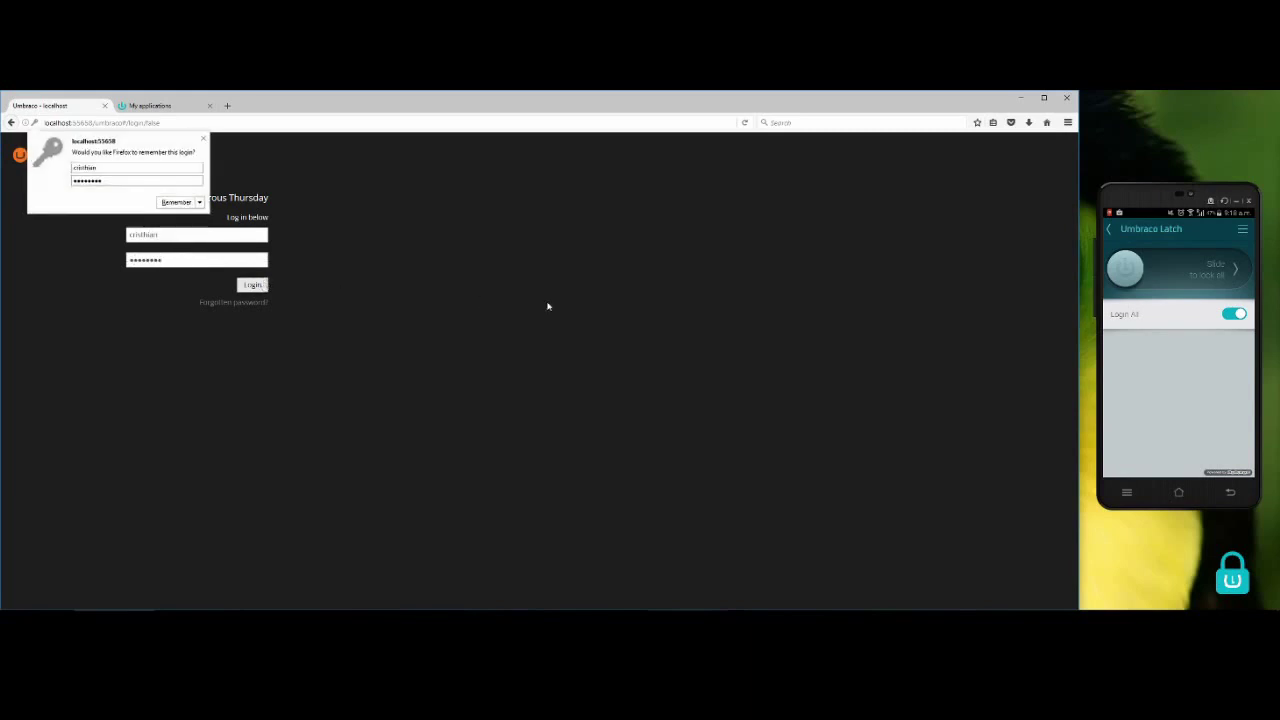
left_click(160, 288)
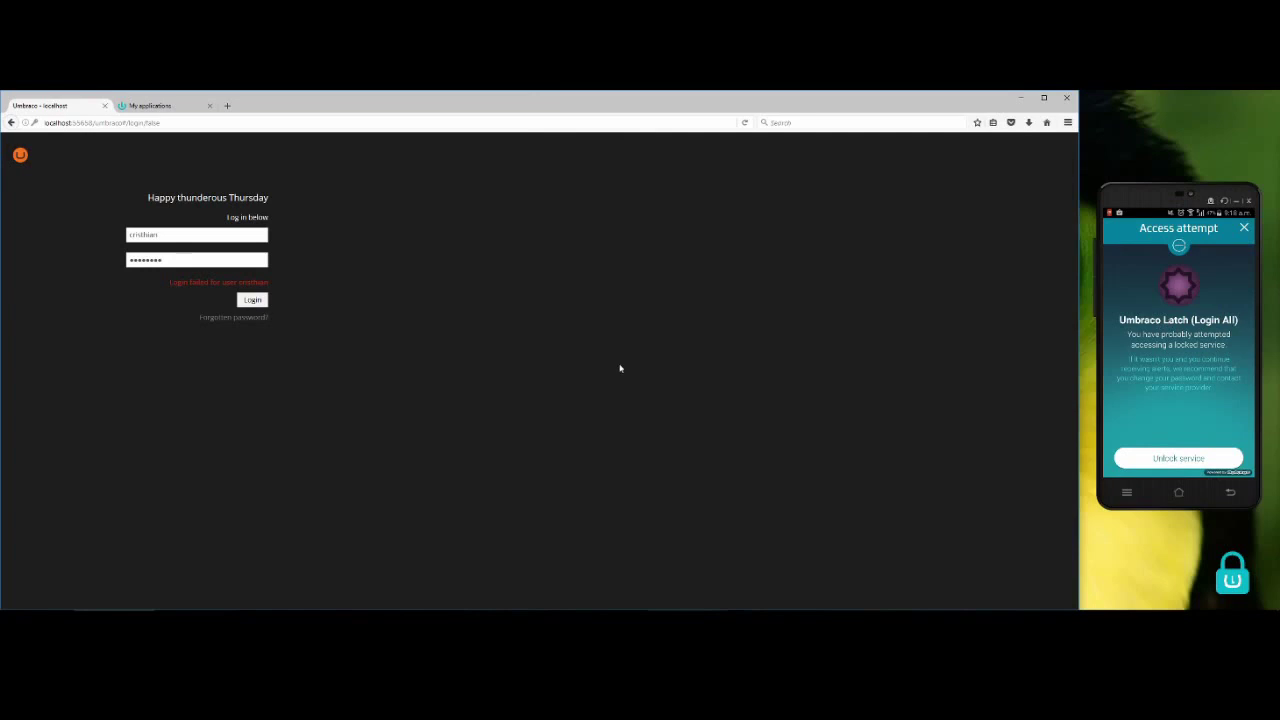
Switch Login All off on the phone, log in again, and open the Latch section
left_click(1247, 233)
left_click(1114, 229)
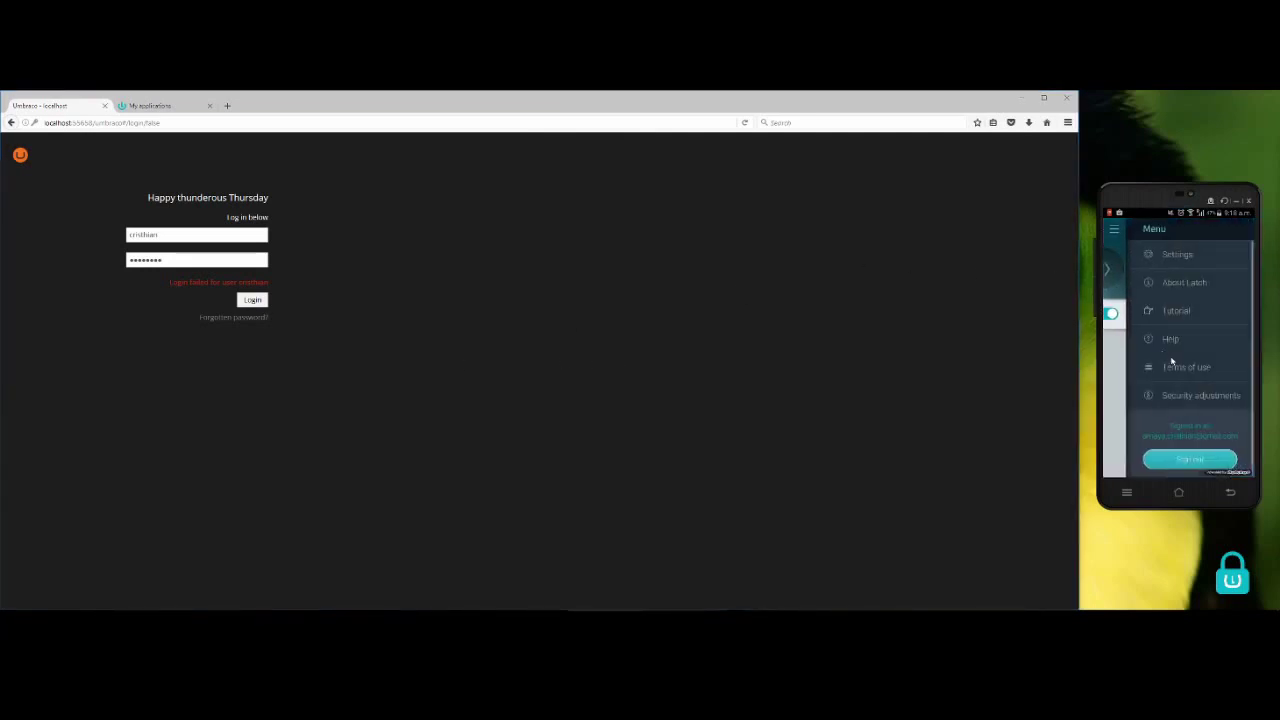
left_click(1115, 270)
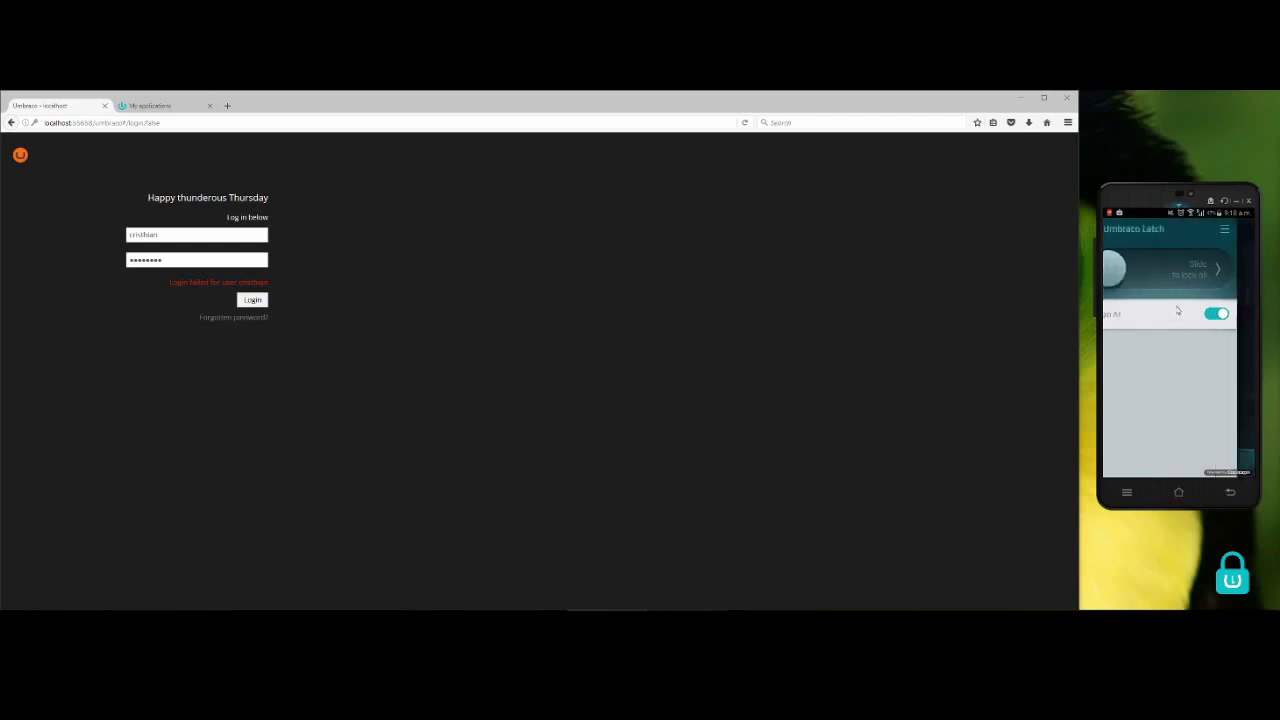
left_click(1238, 314)
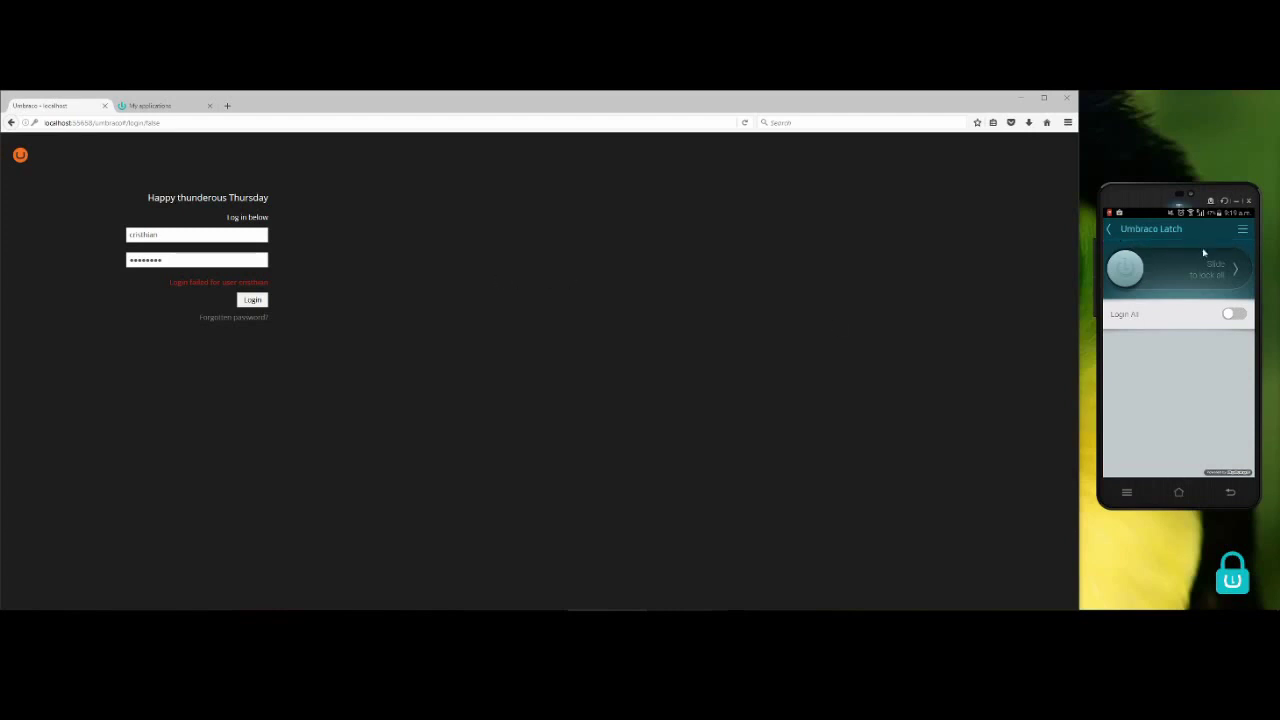
left_click(251, 303)
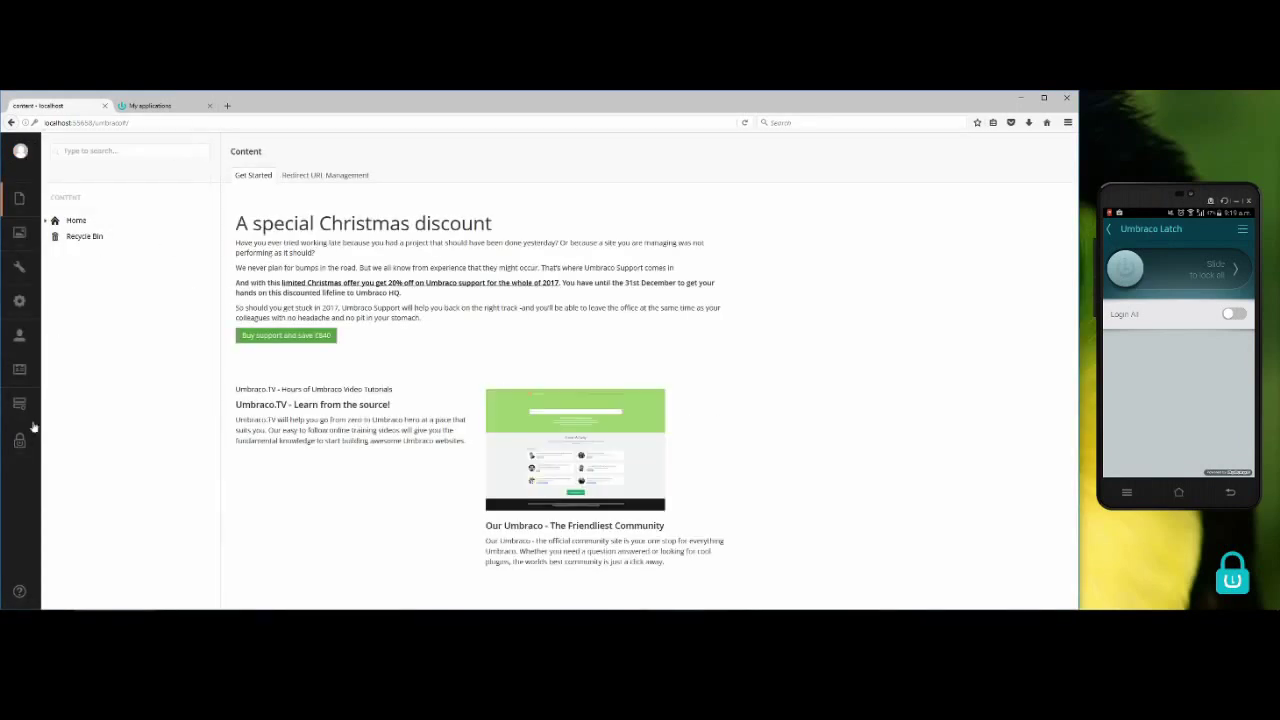
left_click(19, 440)
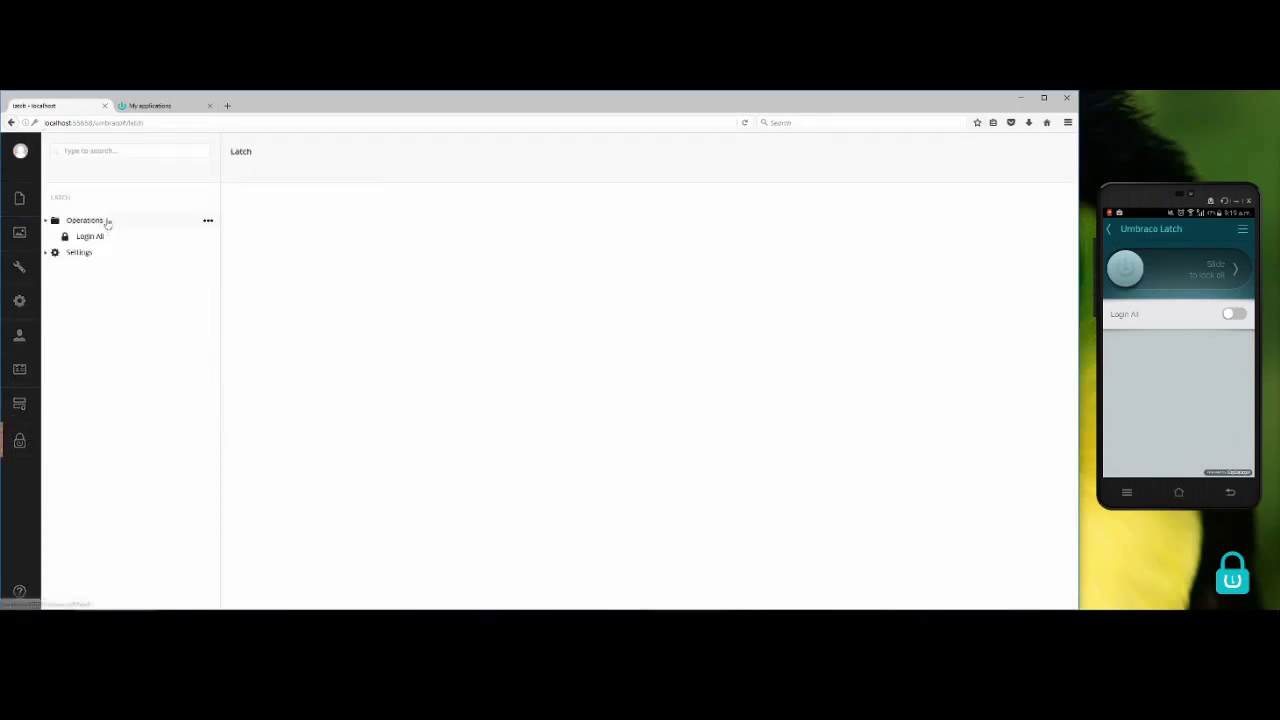
Create an operation named Delete Codegarden with Type Content and Action Delete
right_click(101, 220)
left_click(255, 200)
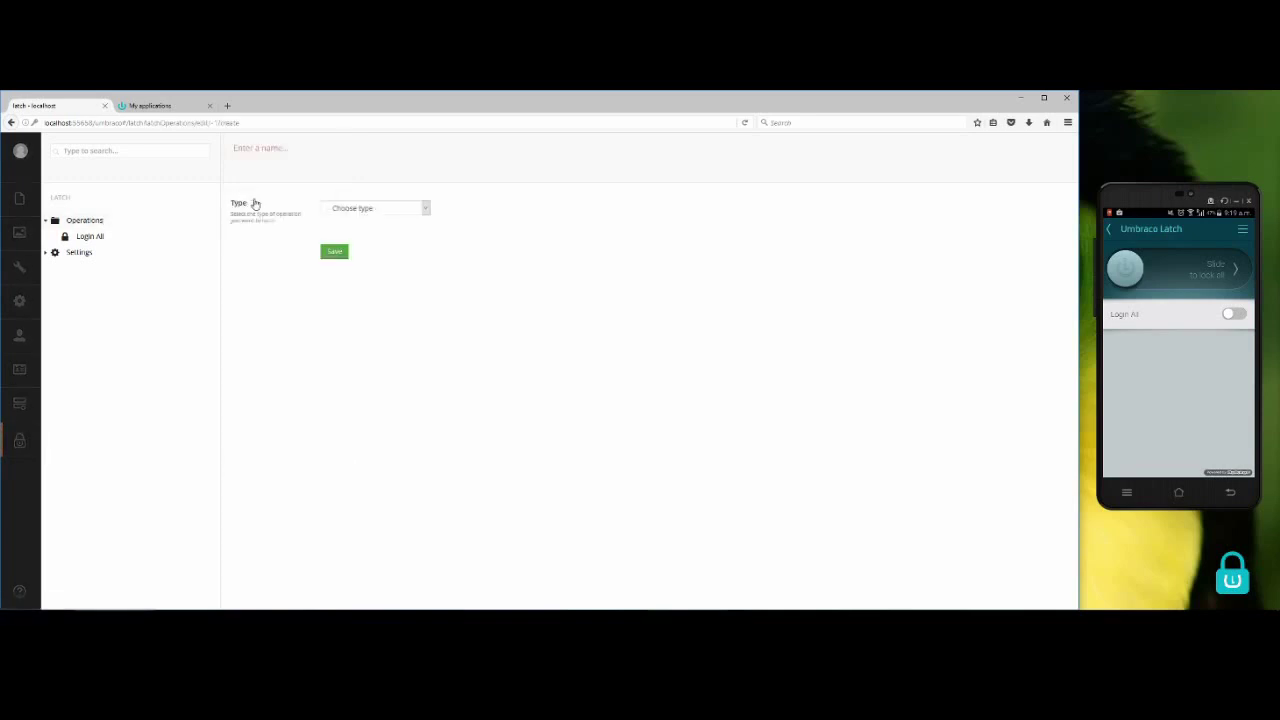
left_click(275, 148)
left_click(271, 161)
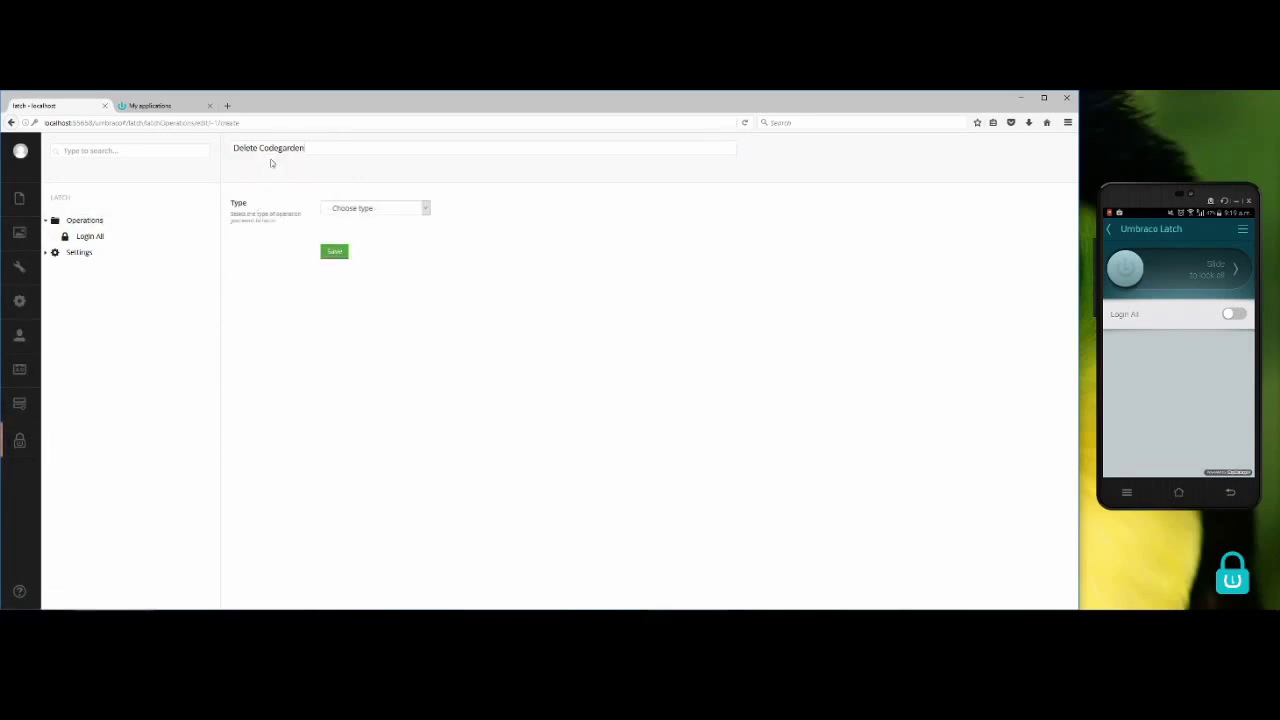
left_click(419, 209)
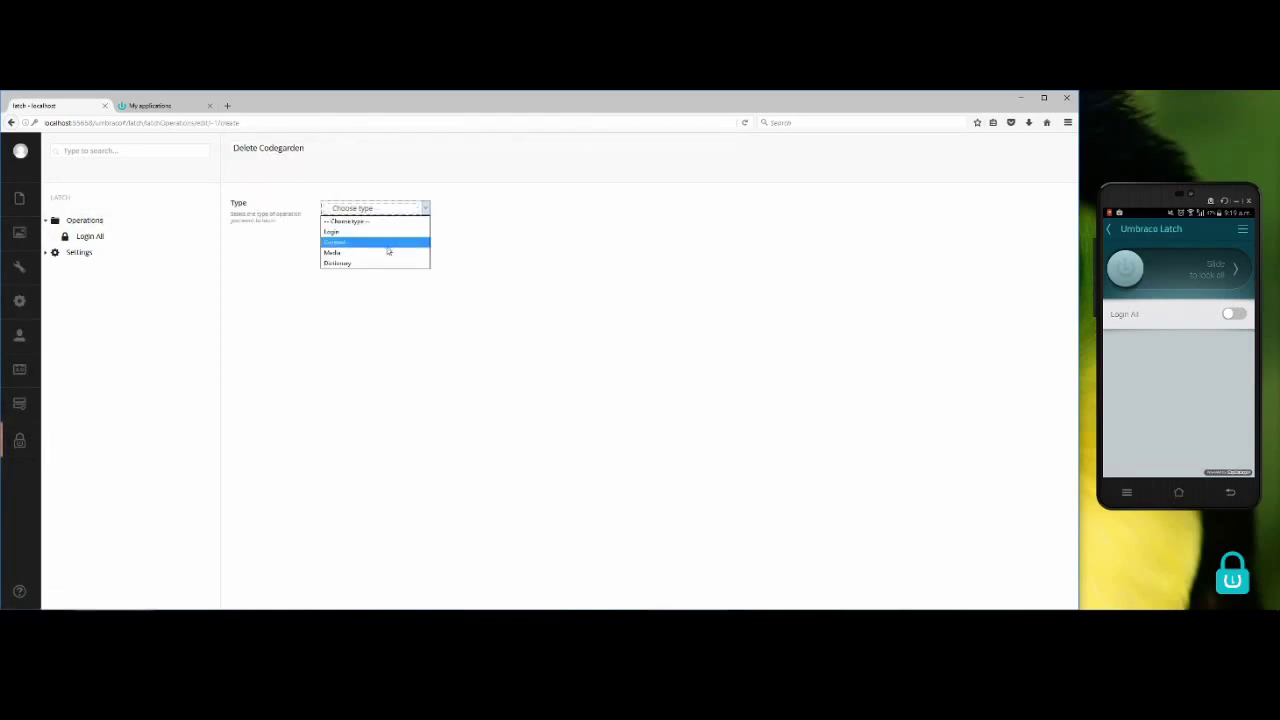
left_click(388, 243)
left_click(365, 258)
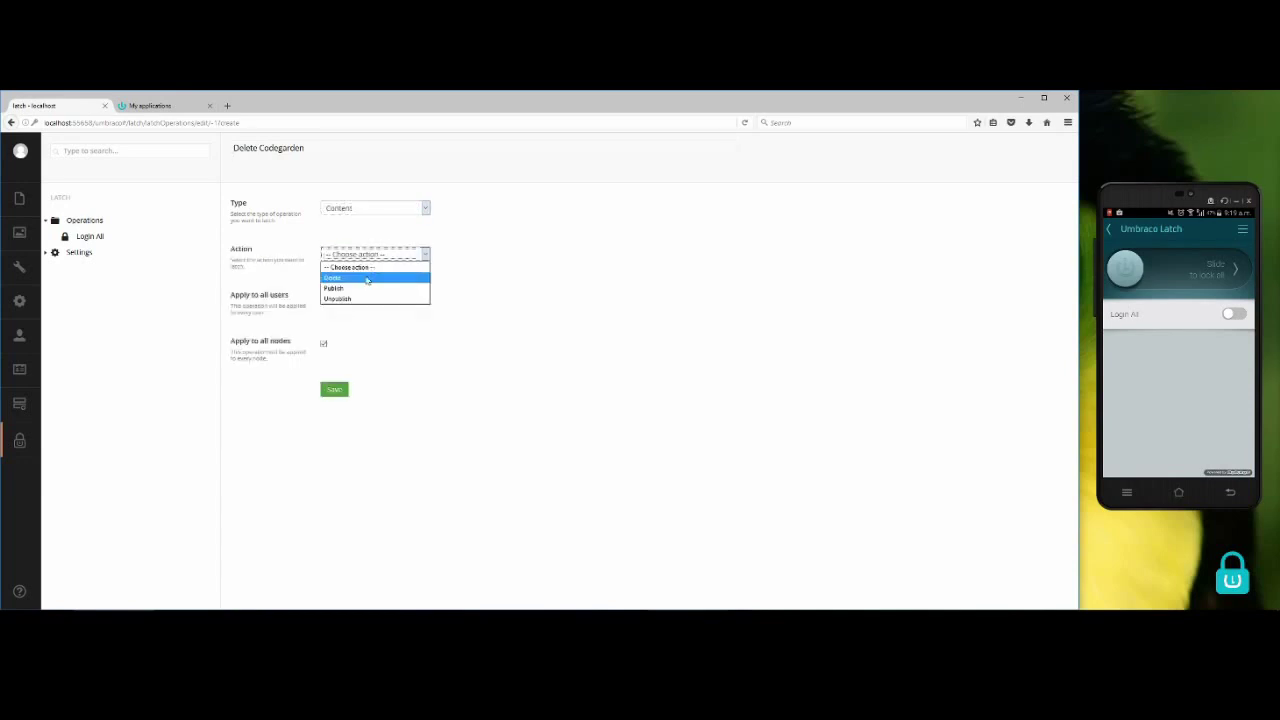
left_click(367, 278)
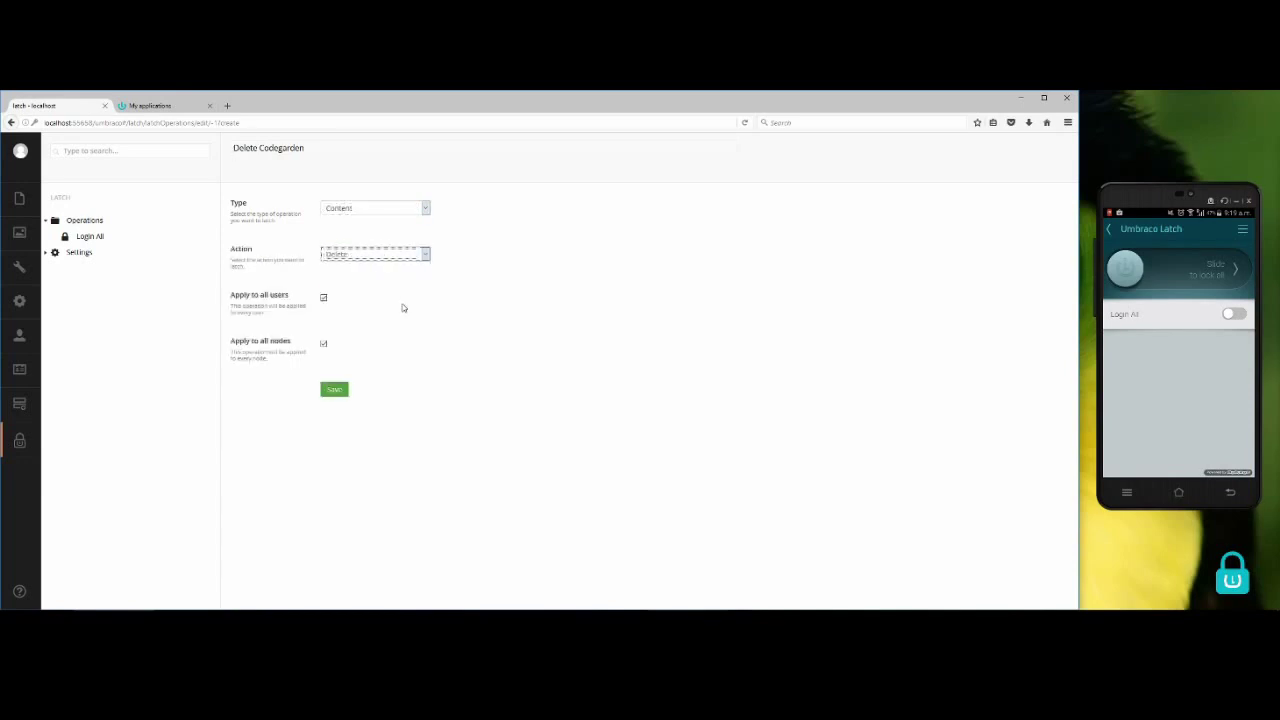
Restrict the operation to a single chosen user instead of all users
left_click(323, 298)
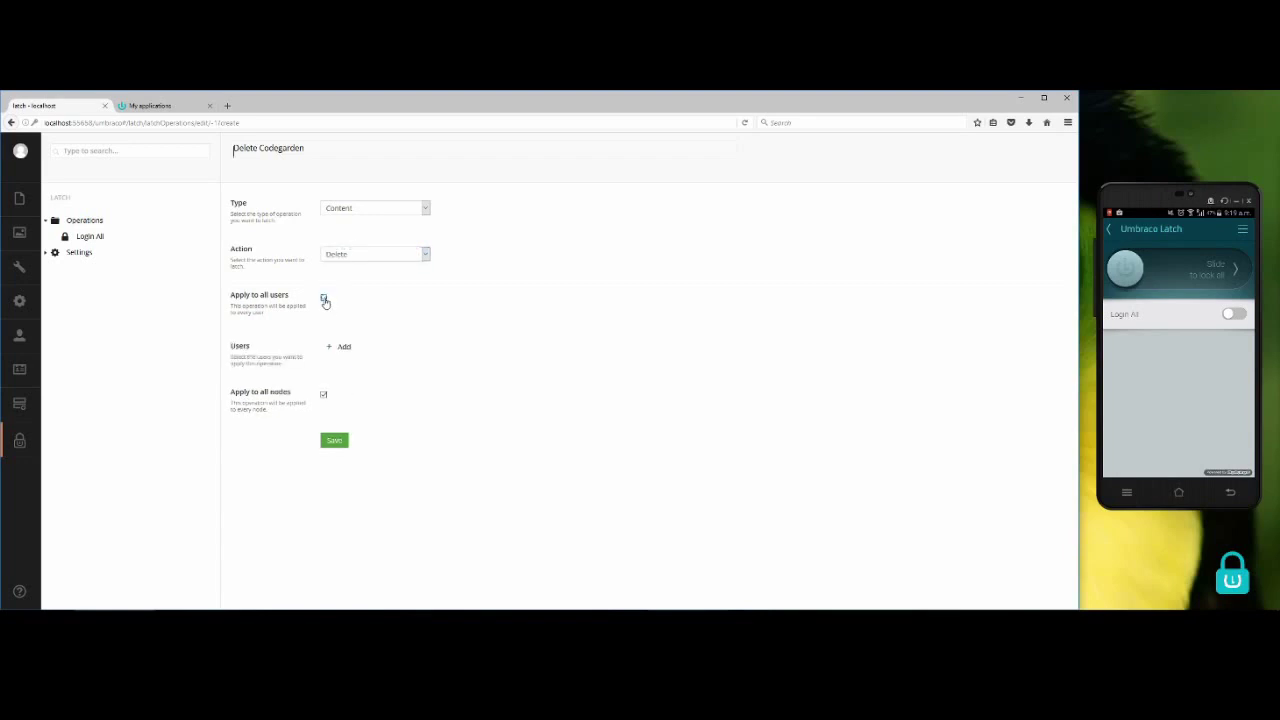
left_click(343, 346)
left_click(897, 222)
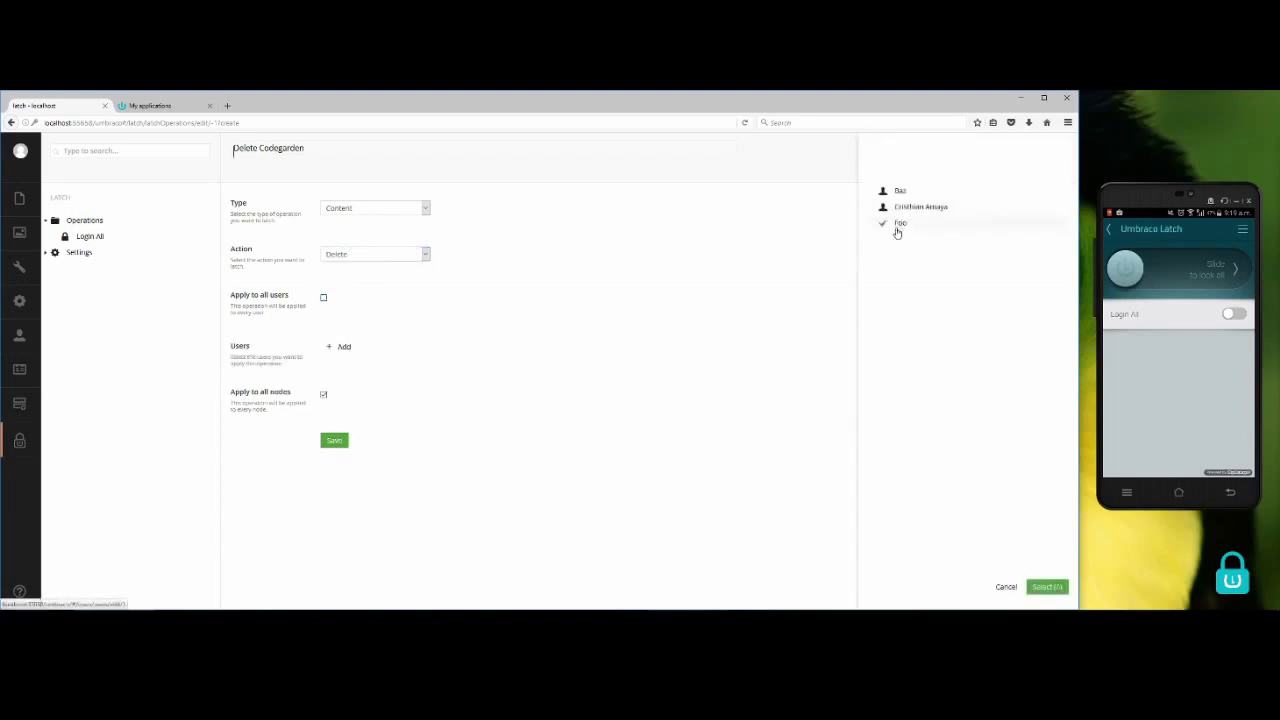
left_click(1056, 590)
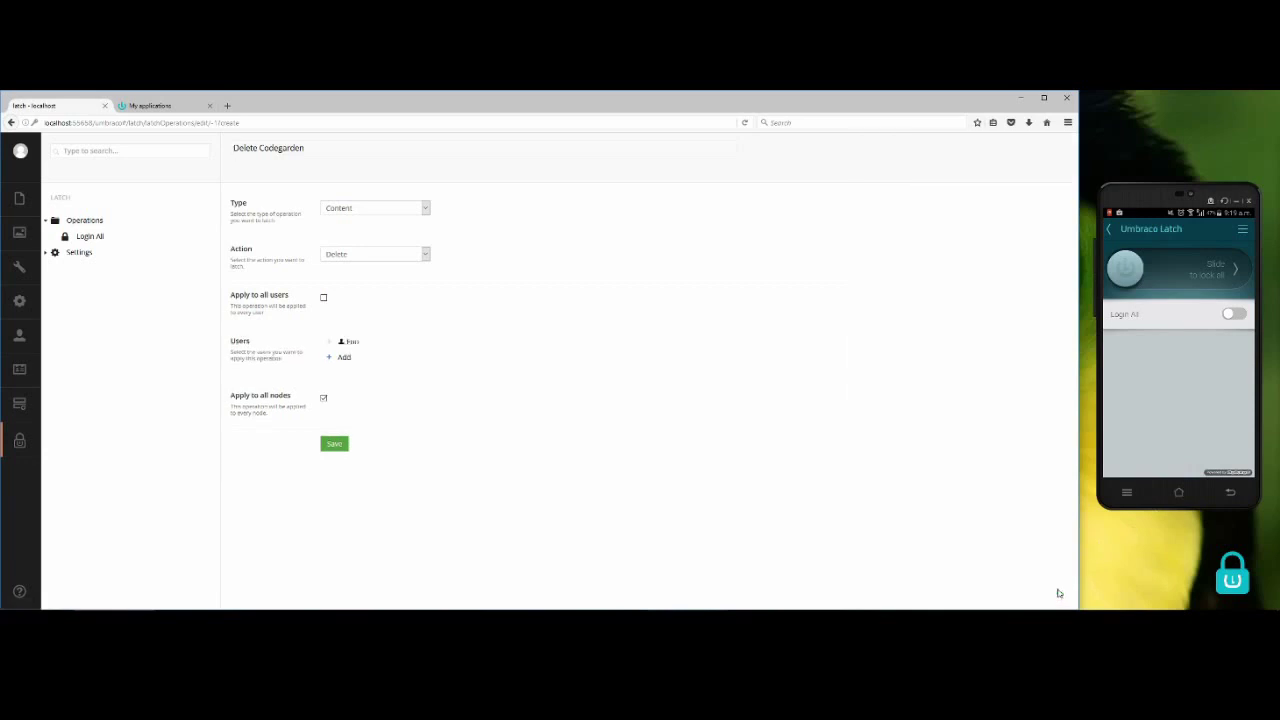
Target only the Codegarden node under Home > Explore, save, and latch it on the phone
left_click(323, 398)
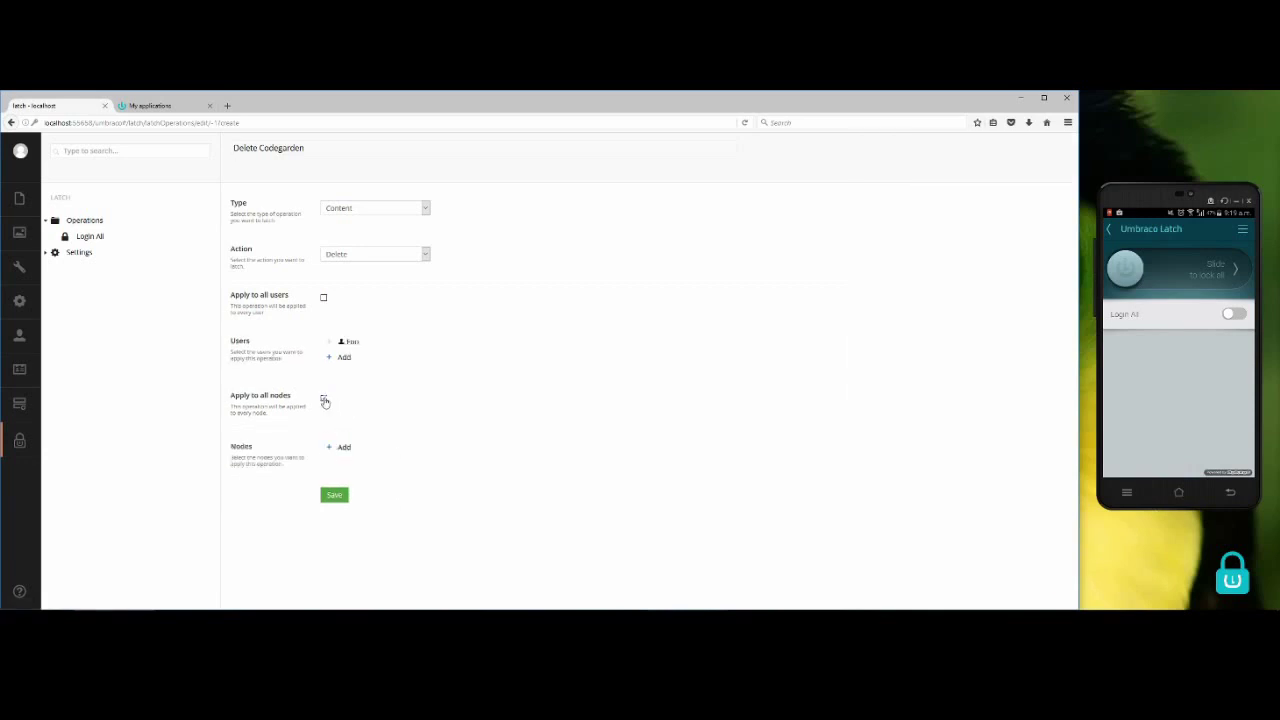
left_click(344, 447)
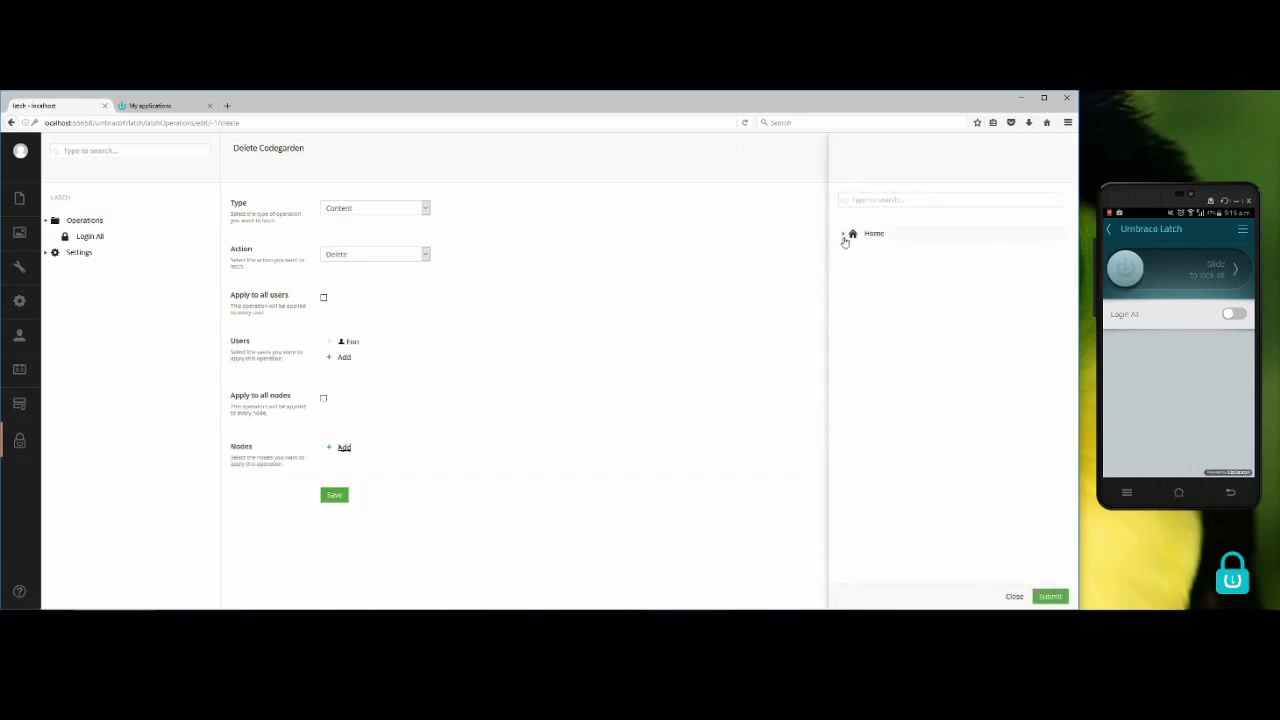
left_click(843, 234)
left_click(854, 266)
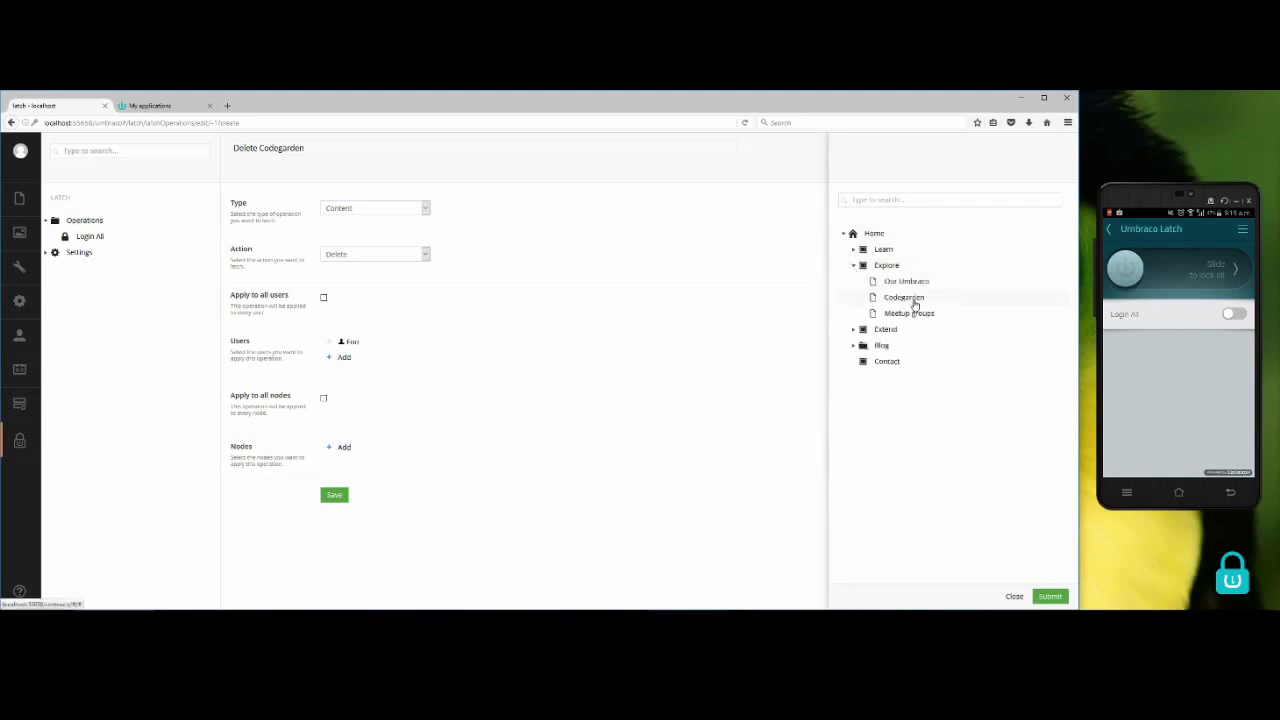
left_click(912, 298)
left_click(1062, 596)
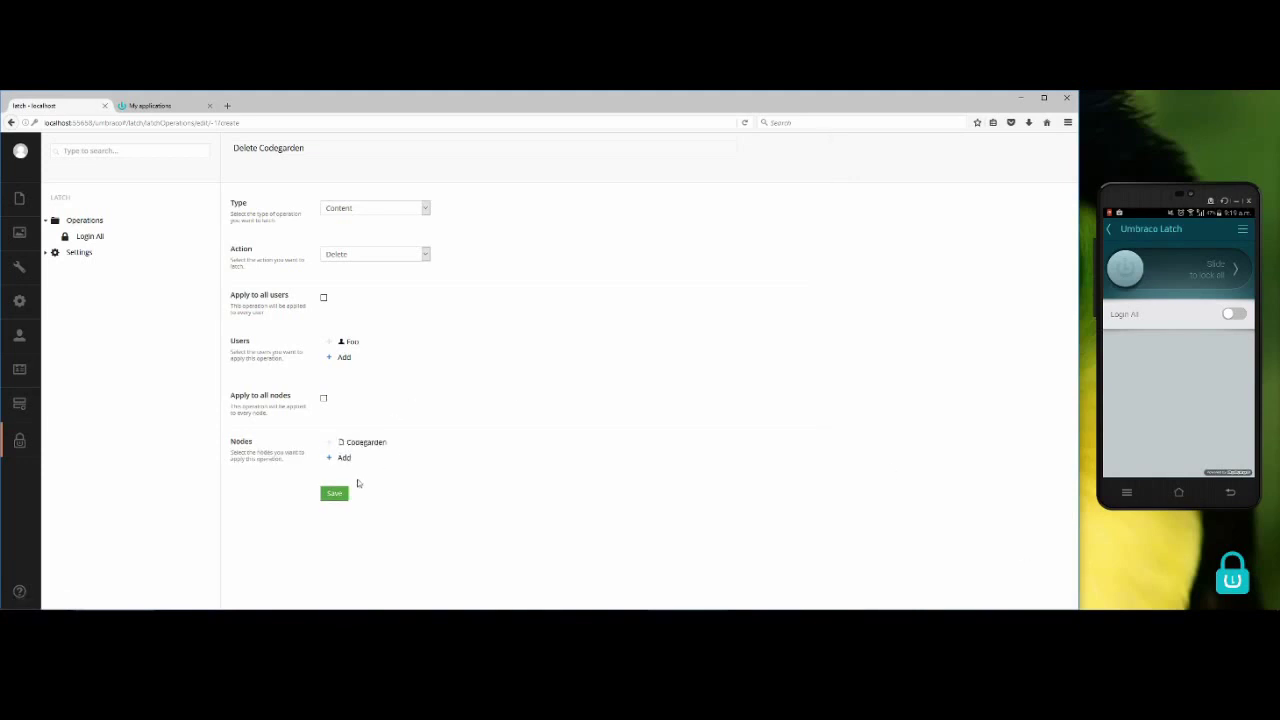
left_click(336, 494)
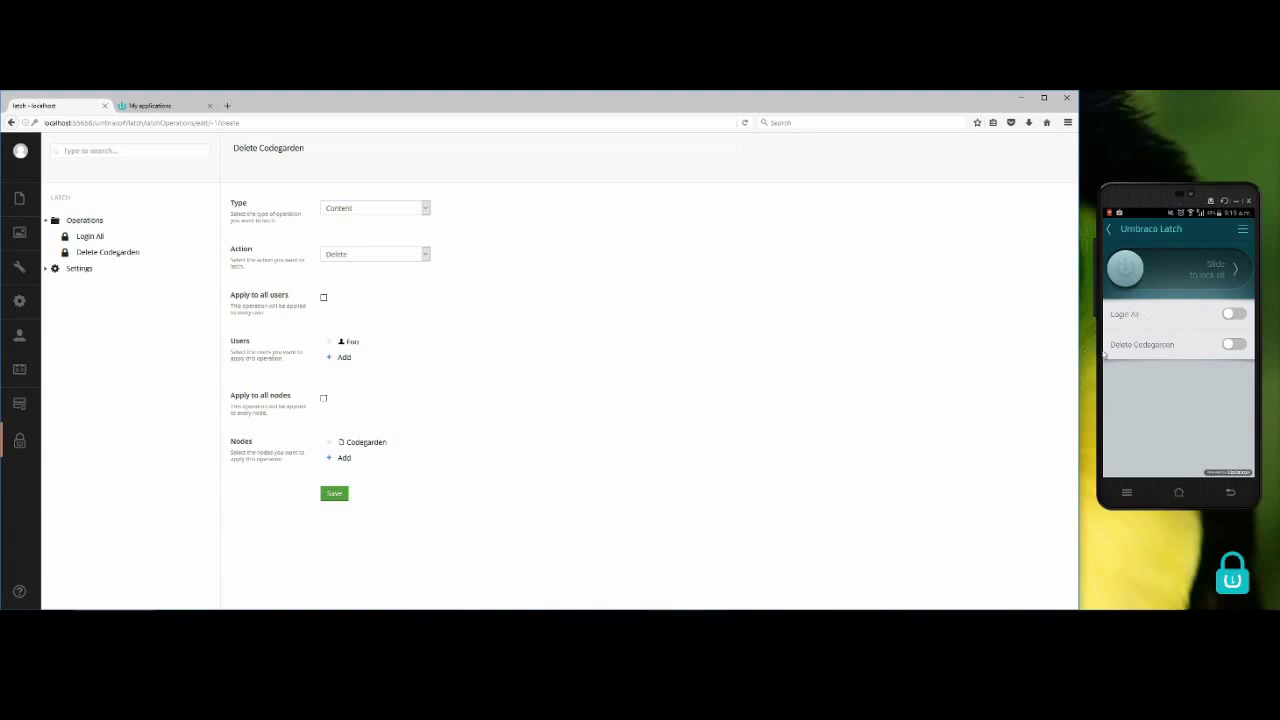
left_click(1157, 346)
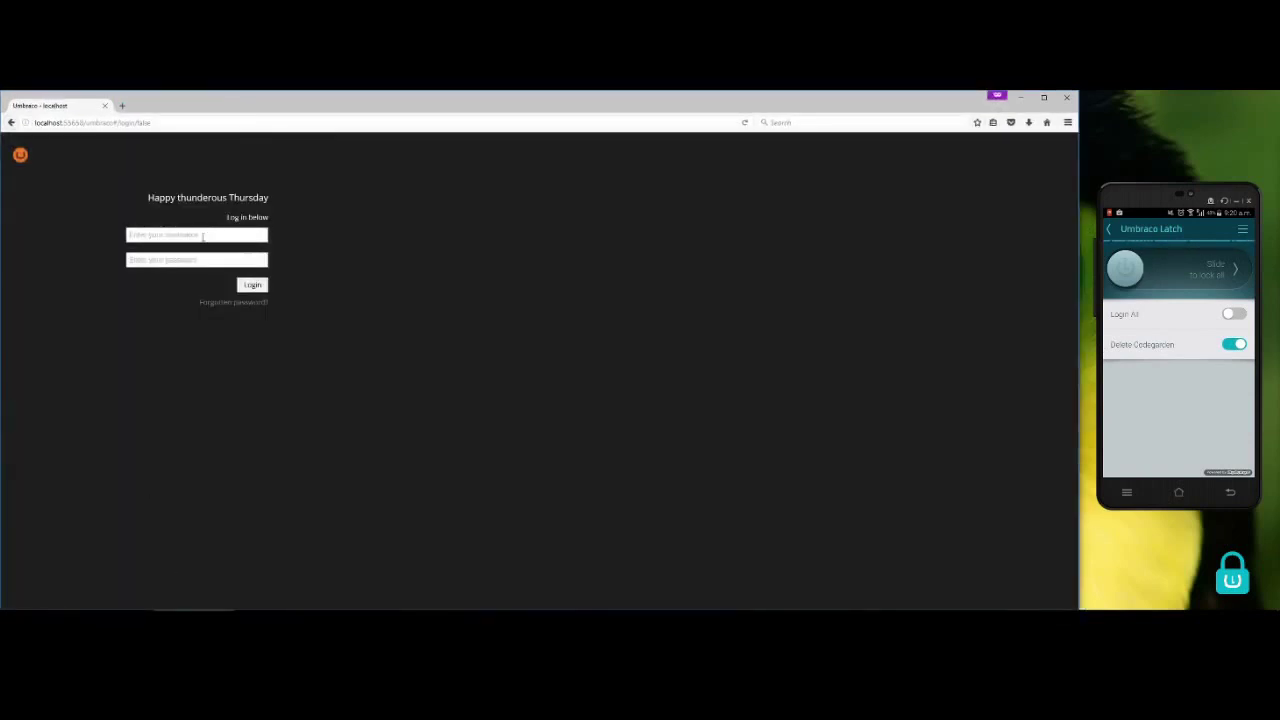
Log in to the back office as the restricted user with their password
left_click(203, 235)
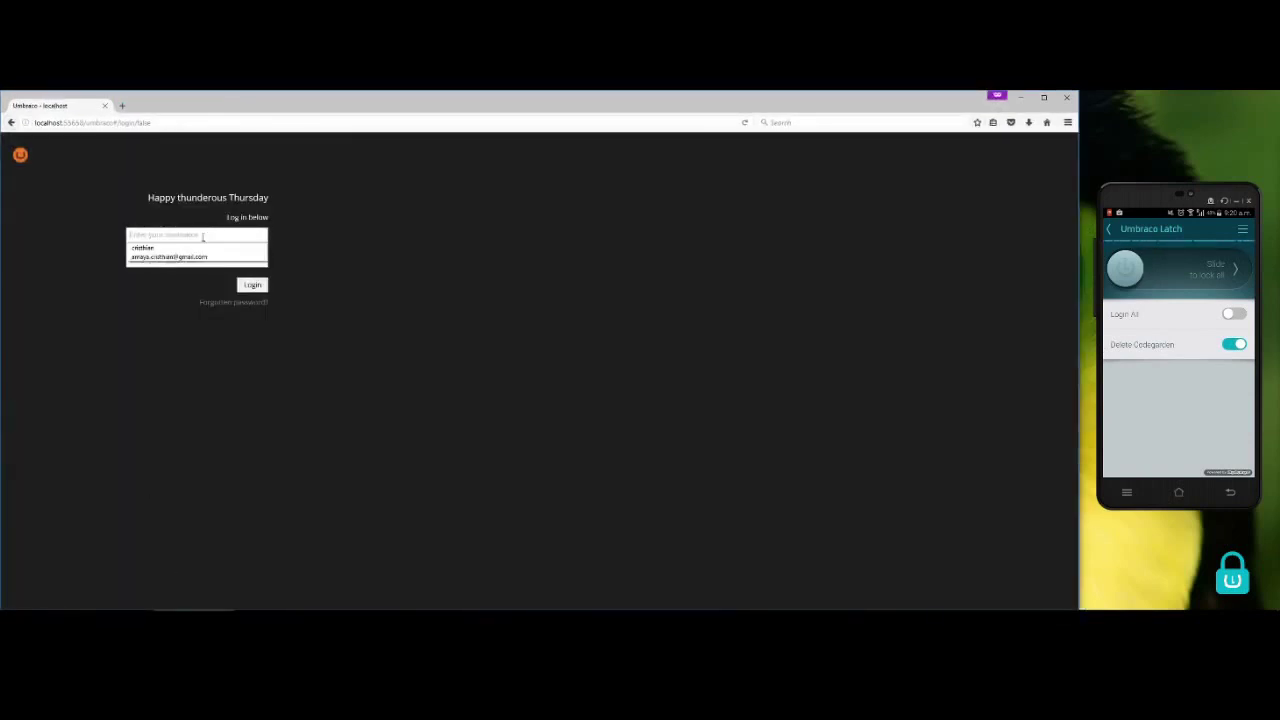
type("foo")
key("Tab")
type("********")
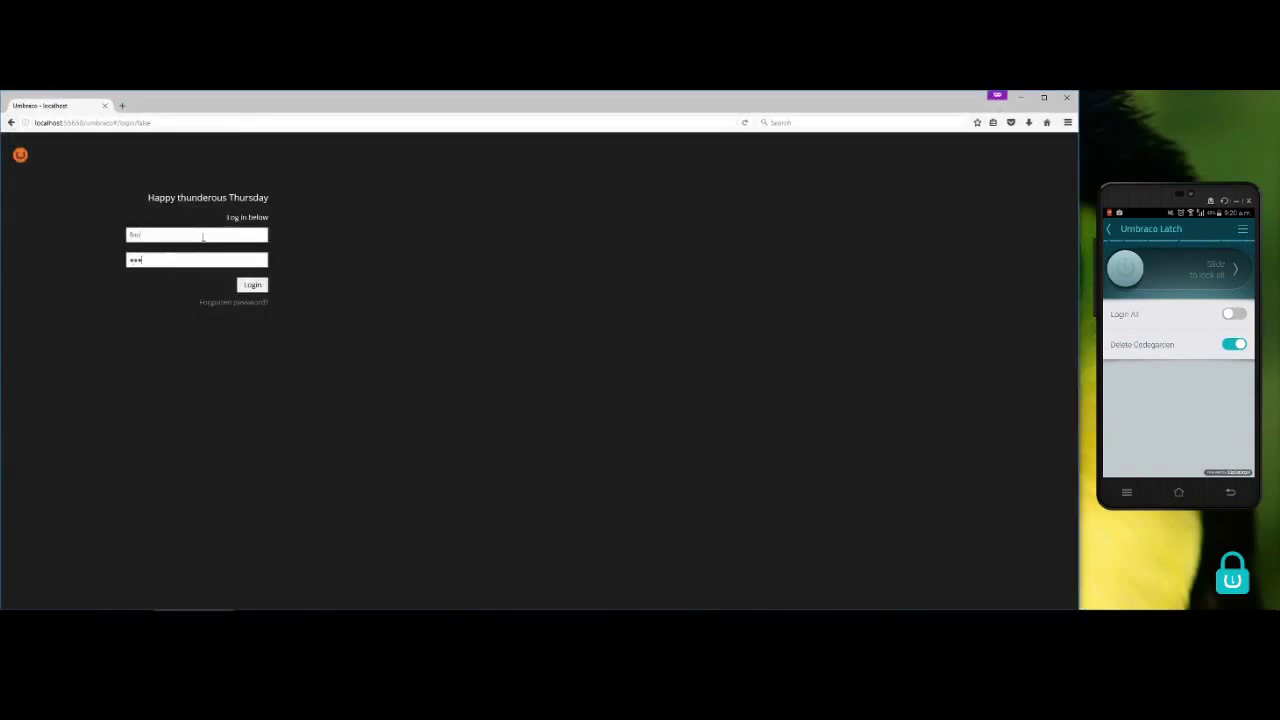
key("Return")
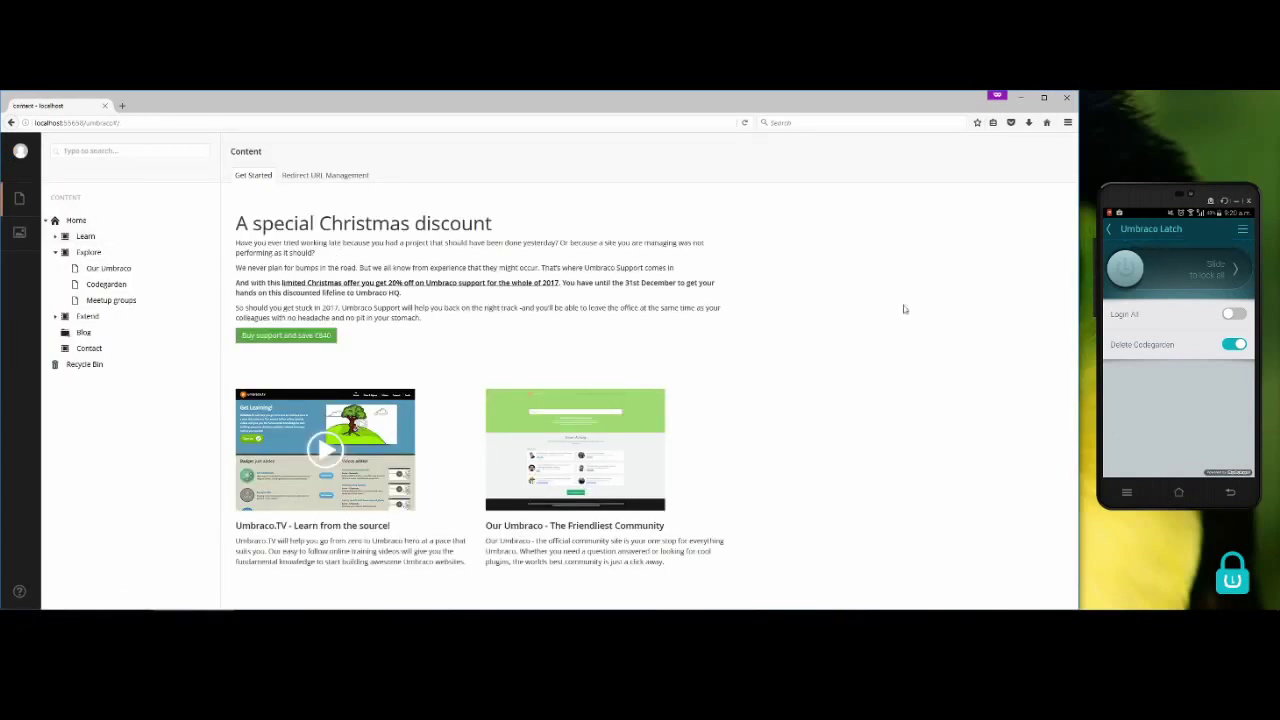
Try to delete the Codegarden page from the Content tree and confirm
right_click(103, 288)
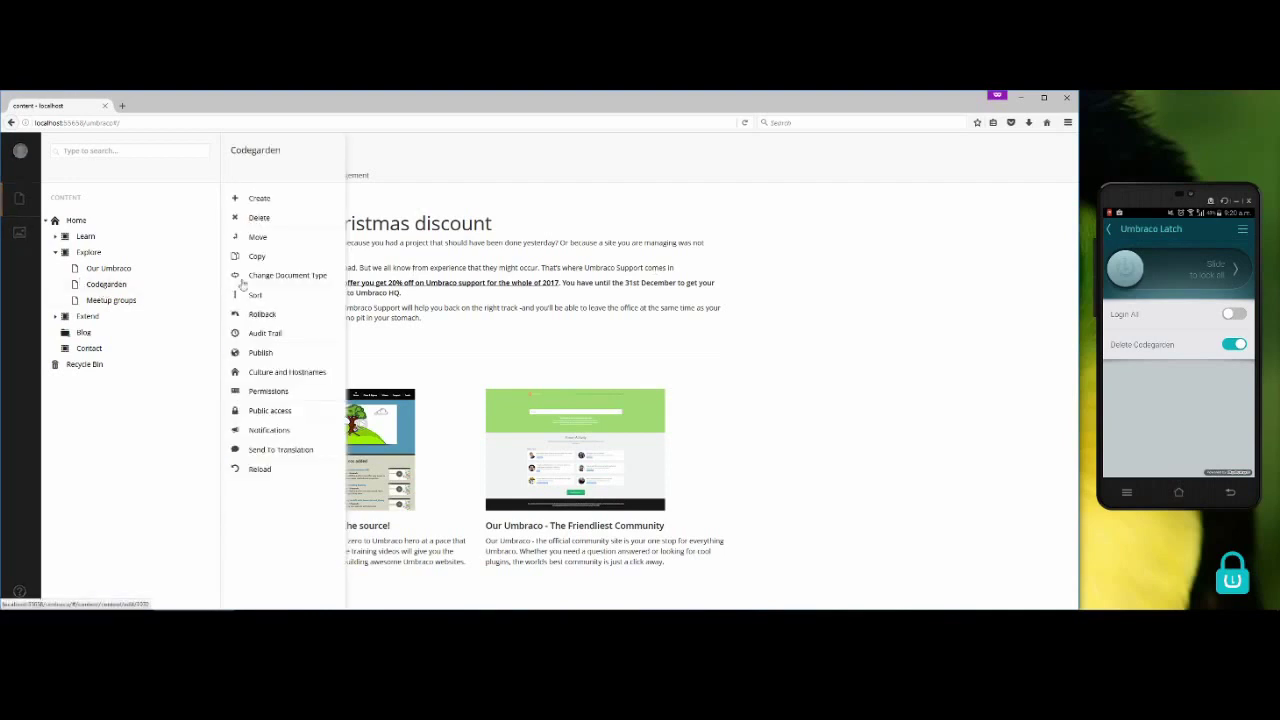
left_click(267, 221)
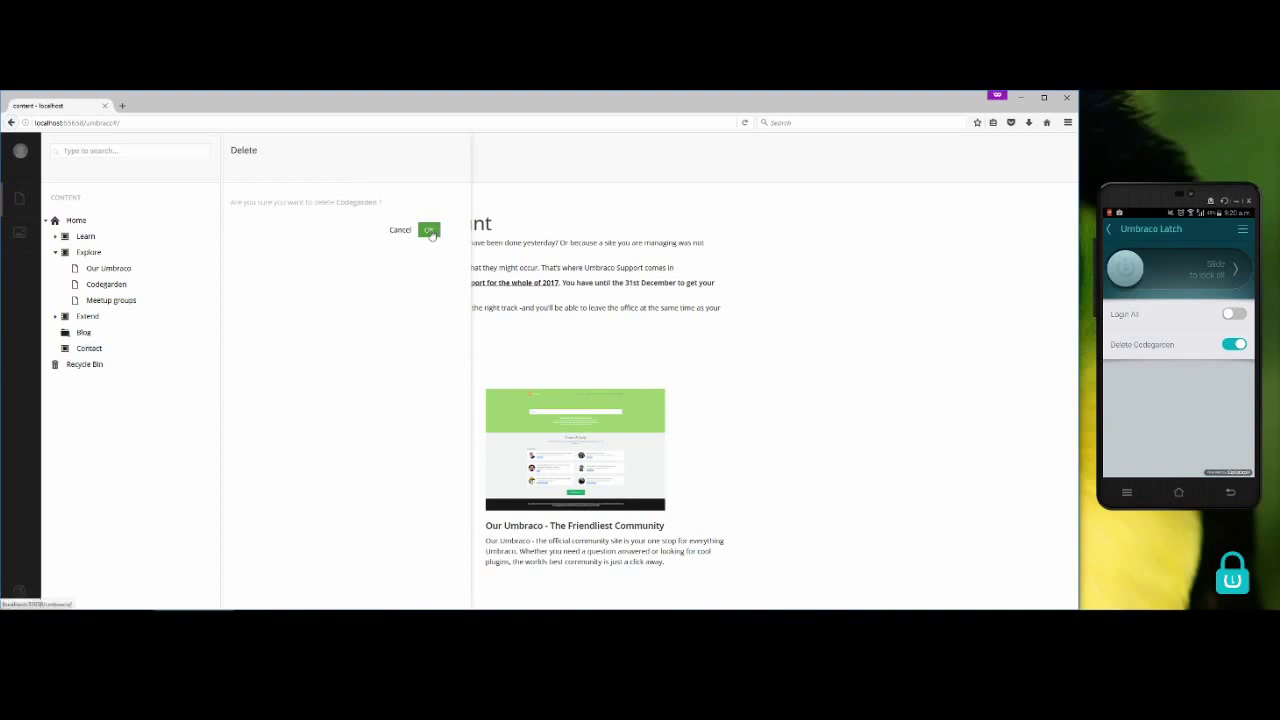
left_click(430, 232)
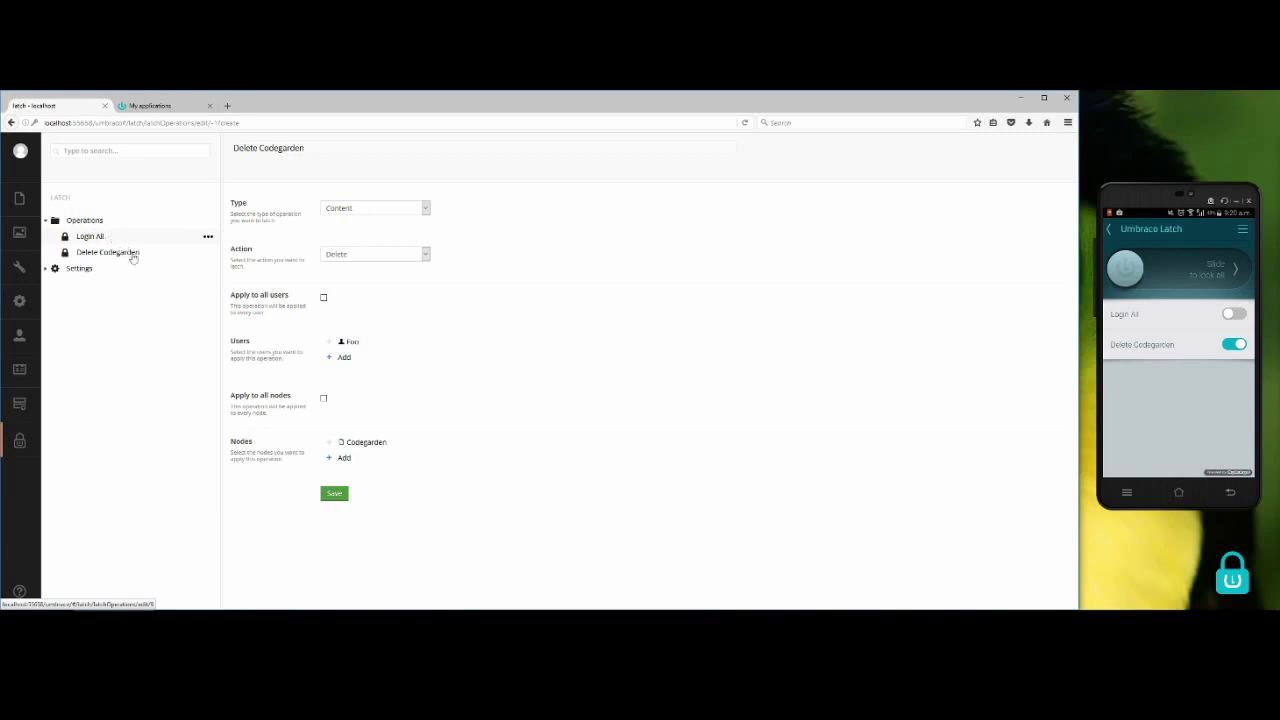
Expand the Latch Settings node to show Pairing and Application
left_click(46, 270)
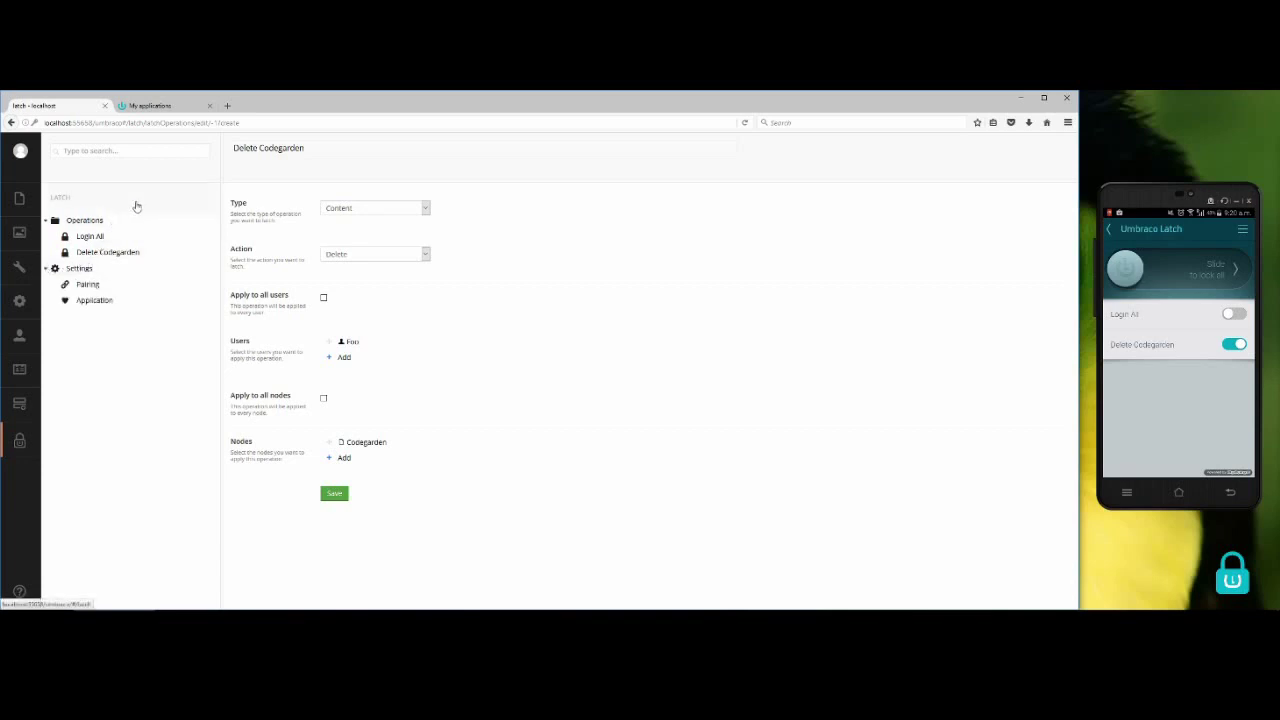